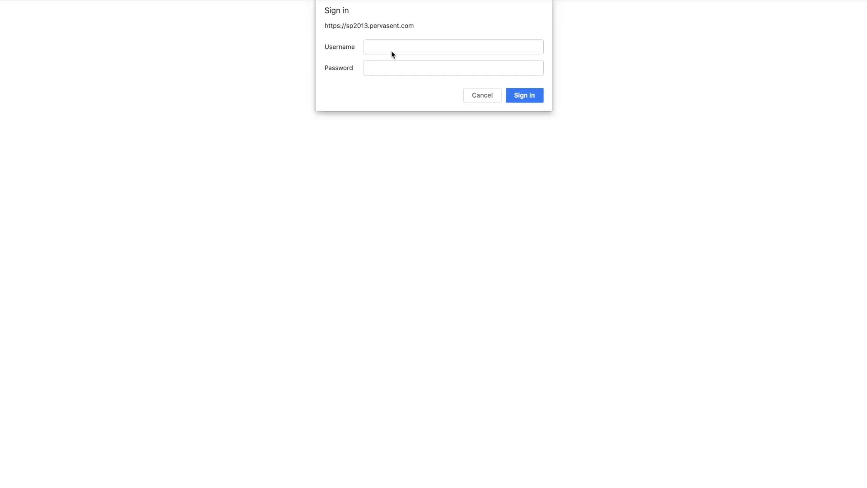
Sign in with the site account and password, then open the Board Papers Training Site Contents page.
click(391, 50)
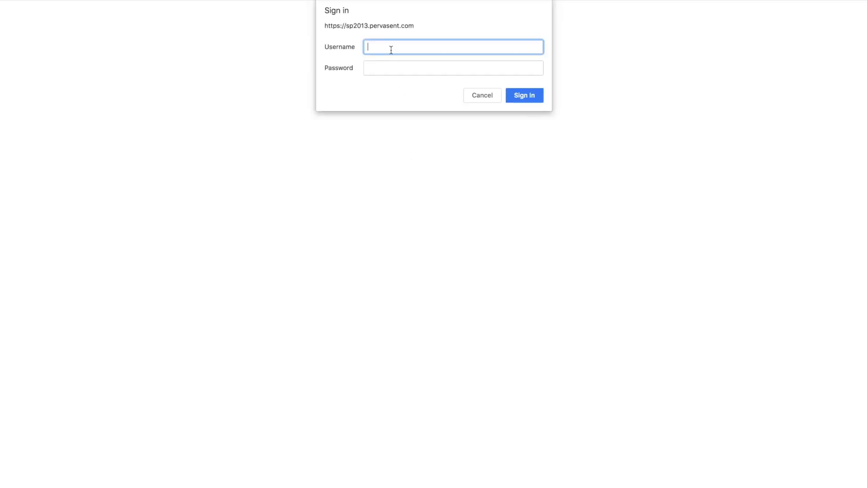
text(pervasent)
key(Tab)
text(•••••••••)
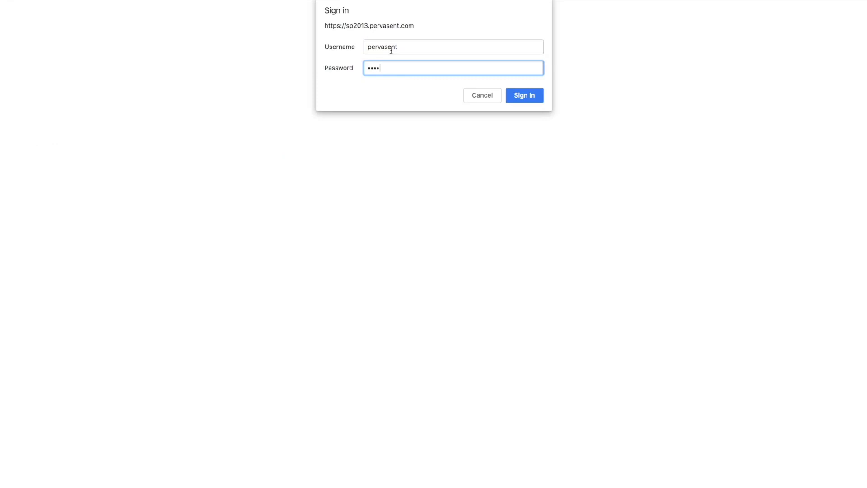
text(•••)
click(524, 95)
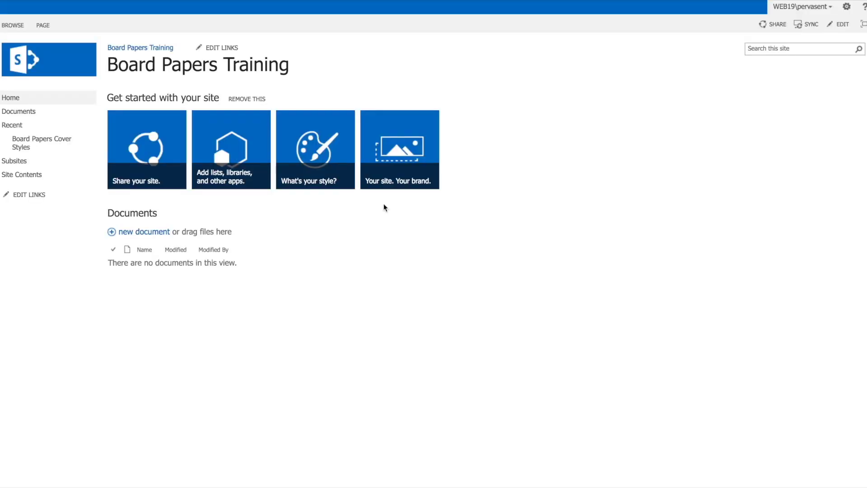
click(36, 176)
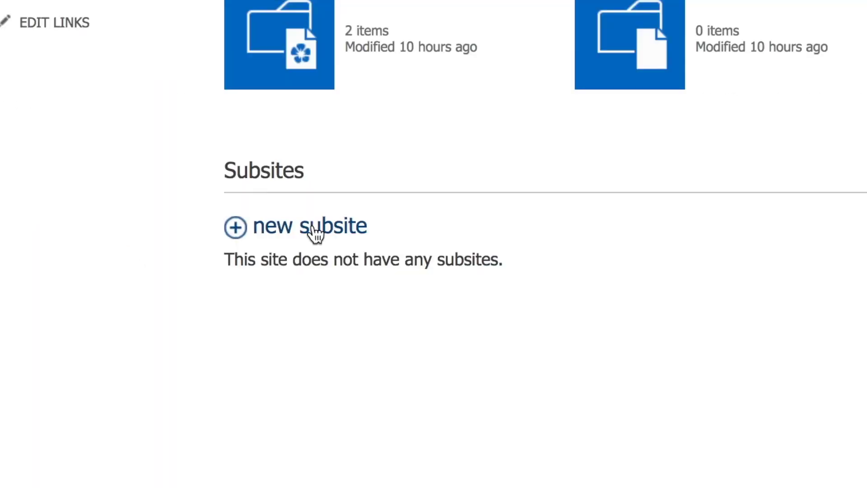
Start a new subsite titled 'Board of Directors' with the URL name 'bod'.
click(316, 234)
text(Board )
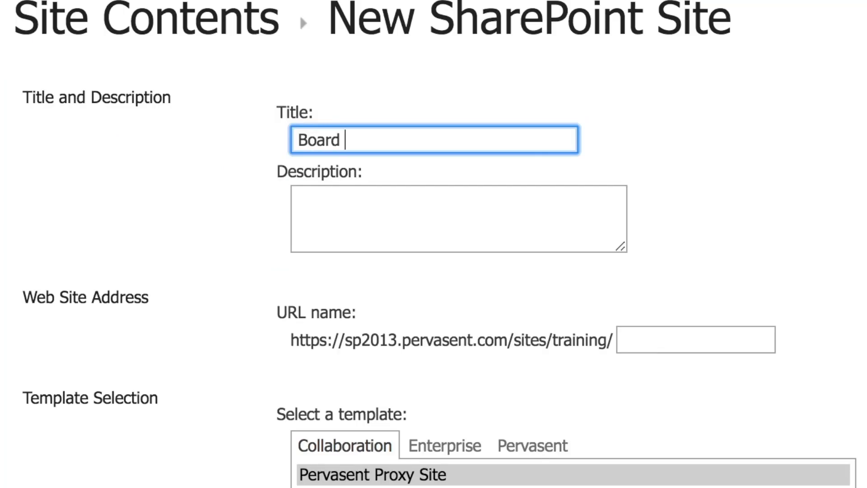
text(of Directo)
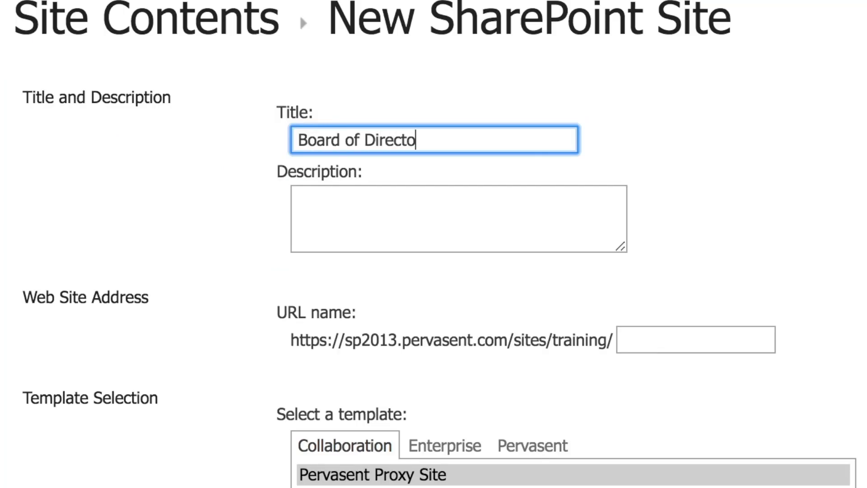
text(rs)
key(Tab)
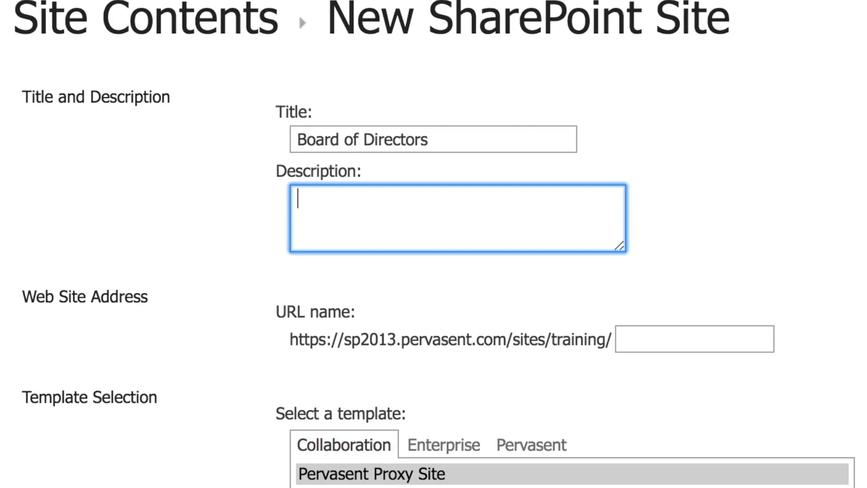
key(Tab)
text(b)
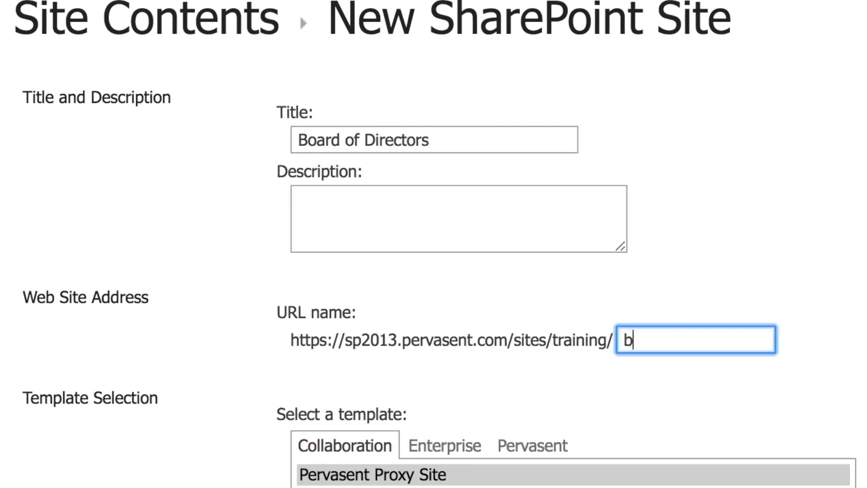
text(od)
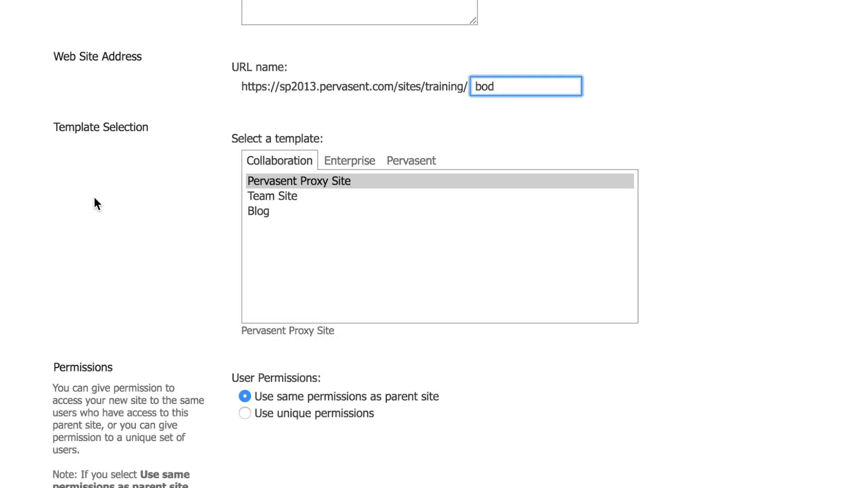
Create it from the Pervasent Board Papers Meetings & Portfolios Team Site template with unique permissions and navigation links.
click(94, 199)
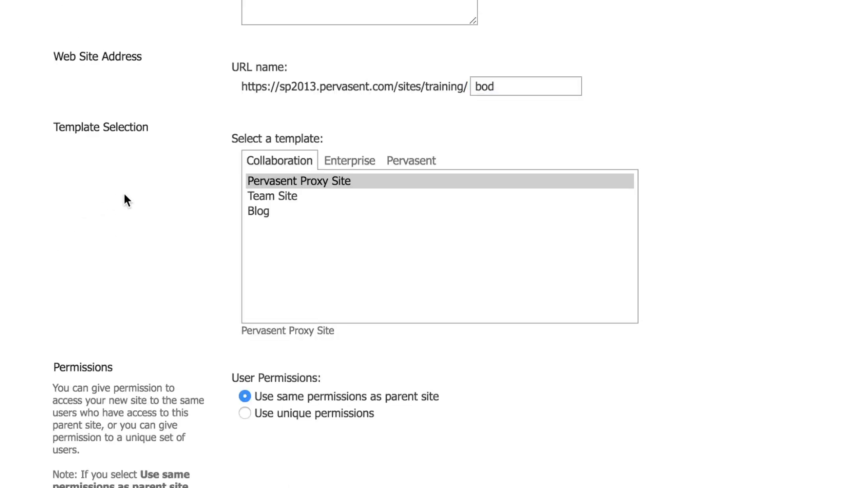
click(412, 162)
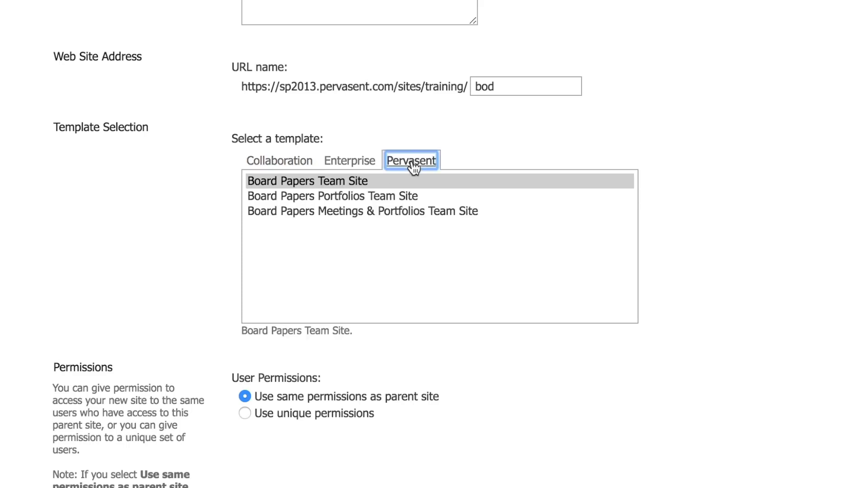
click(410, 211)
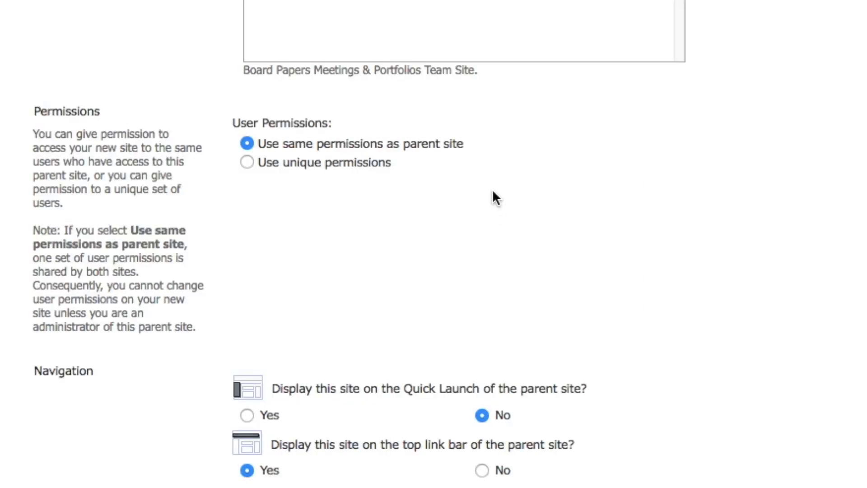
click(247, 163)
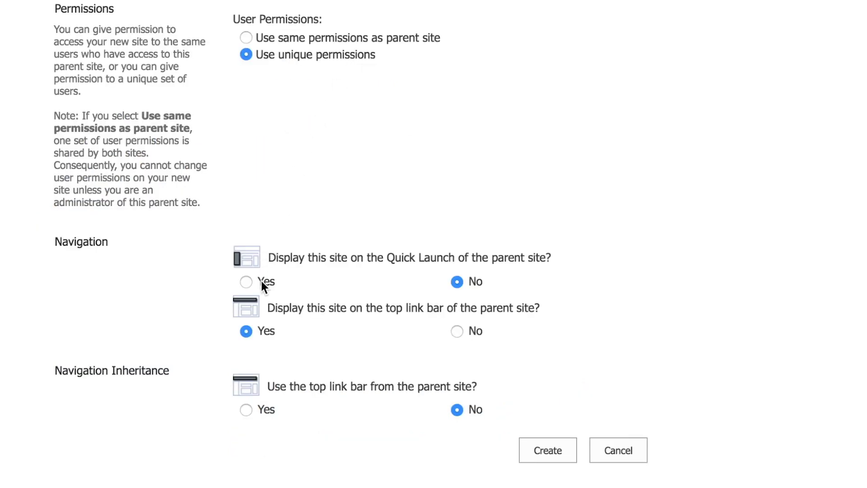
click(262, 284)
click(264, 411)
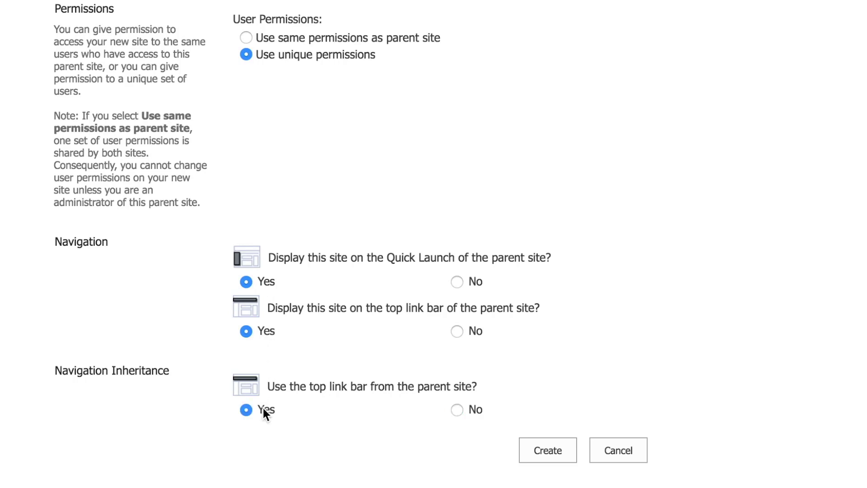
click(535, 460)
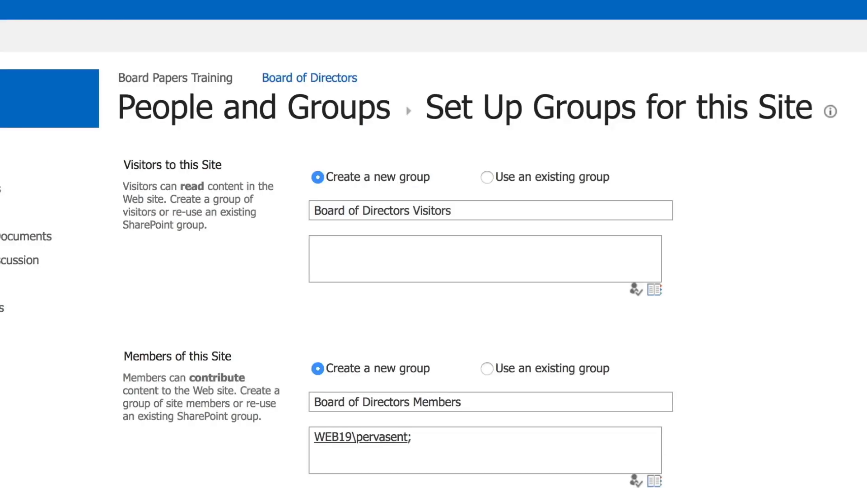
Add one resolved user account to the Board of Directors Visitors group.
click(447, 263)
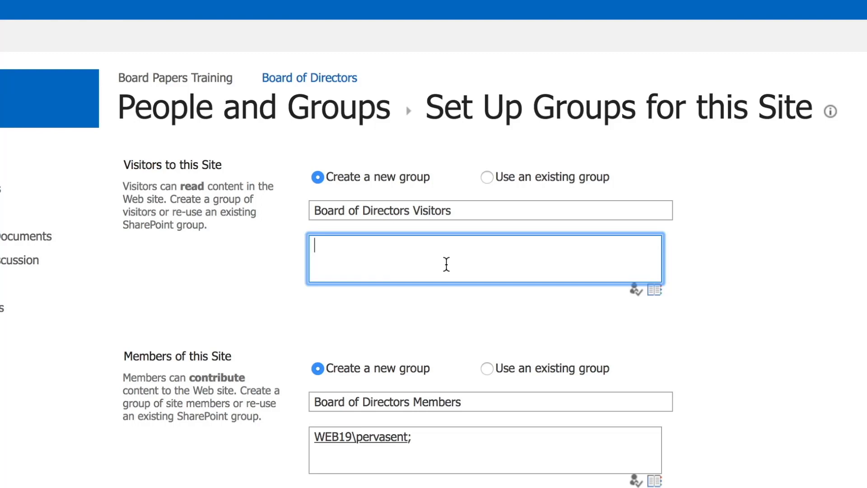
text(aidan)
key(ctrl+k)
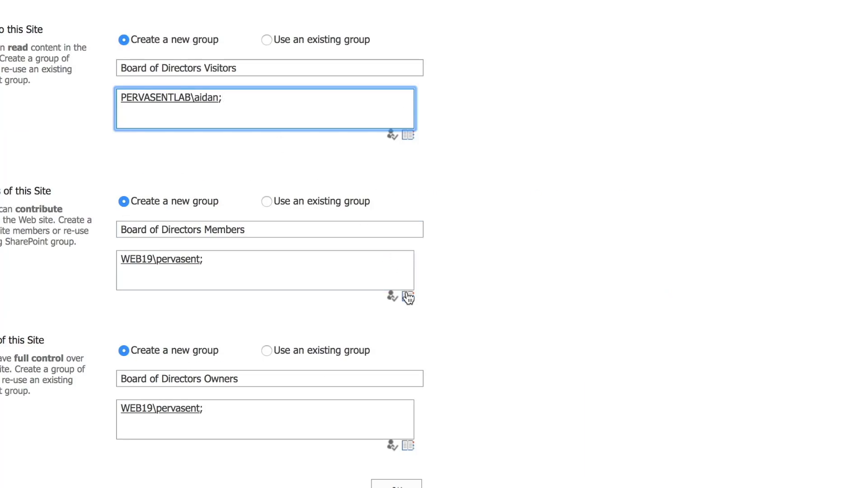
click(408, 297)
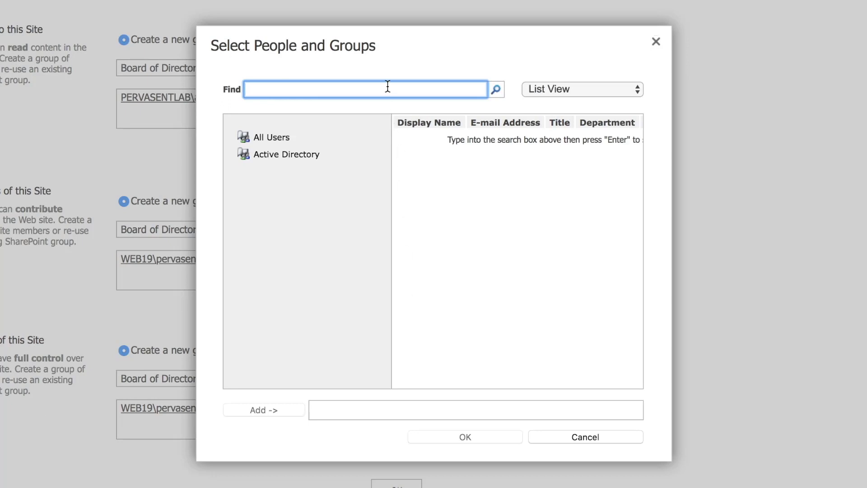
Search for a second person, add them to the Members group, and save the three groups.
text(nick)
key(Return)
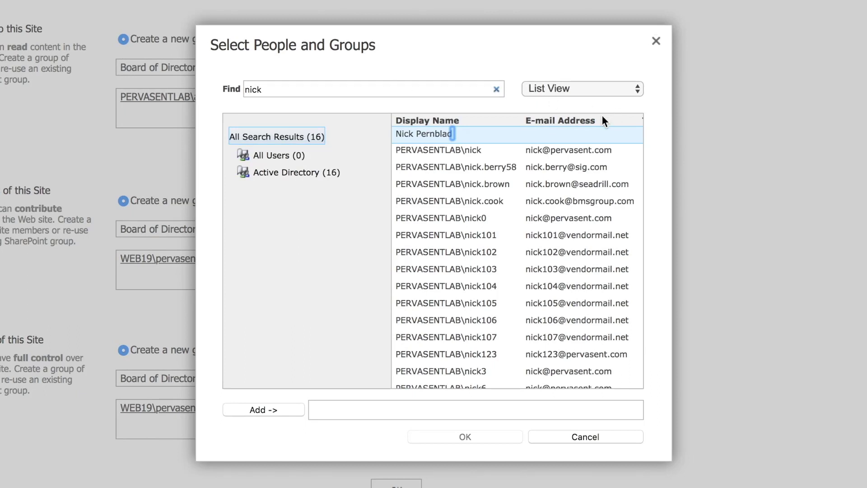
double_click(568, 129)
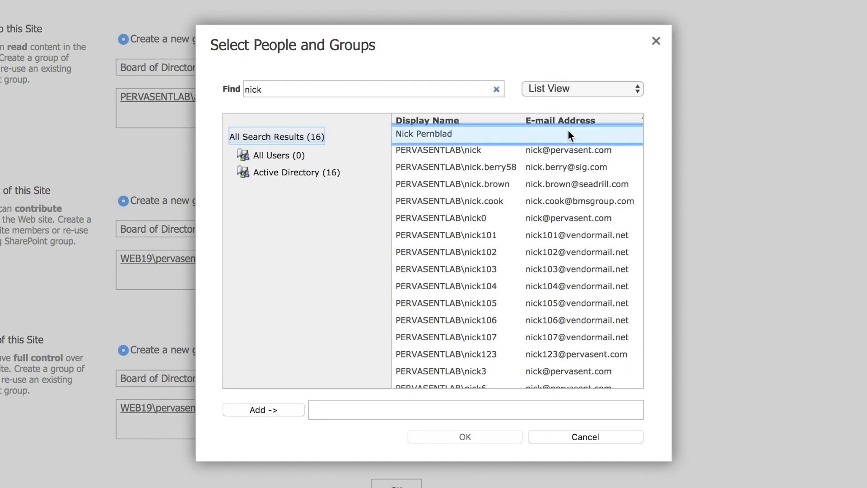
click(484, 437)
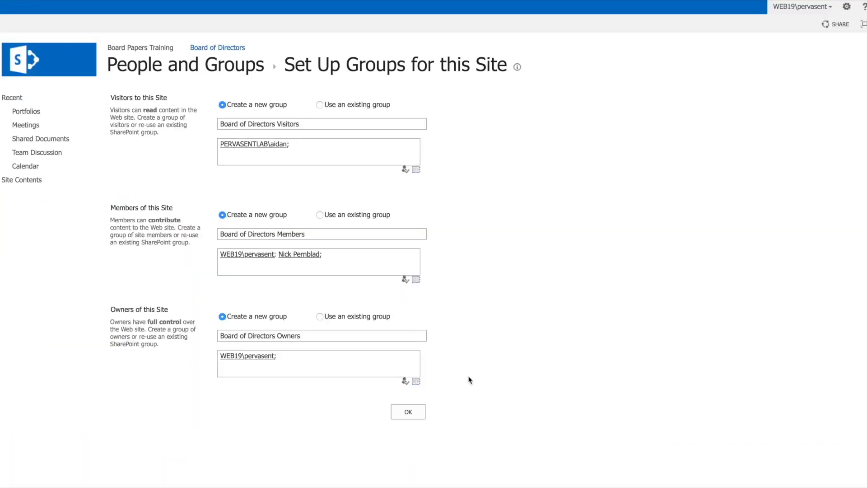
click(414, 410)
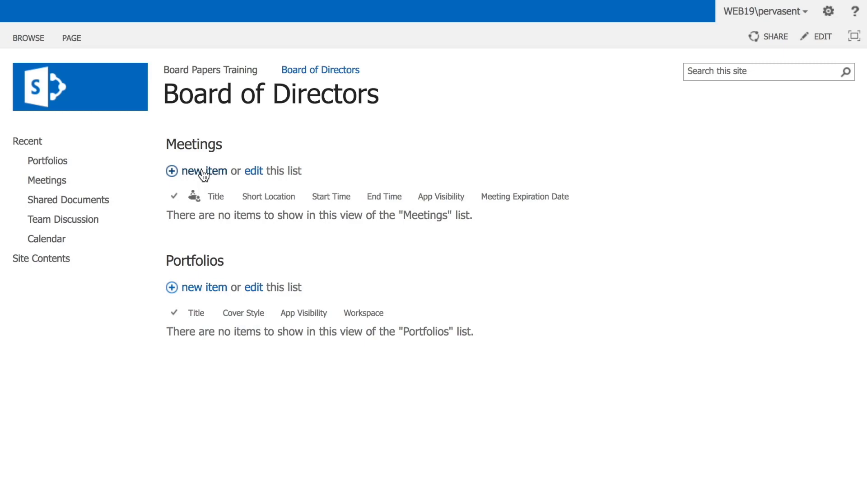
Start a new Meetings item titled 'August Board Meeting'.
click(204, 171)
text(August)
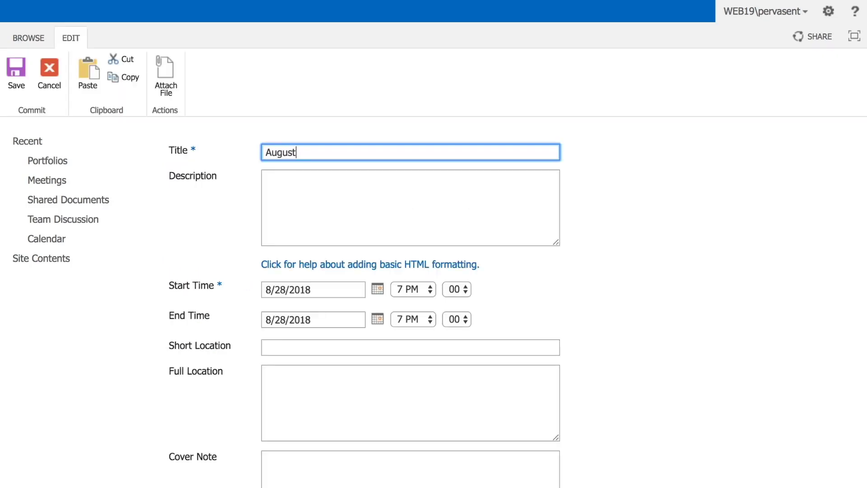
text( Board Meeting)
key(Tab)
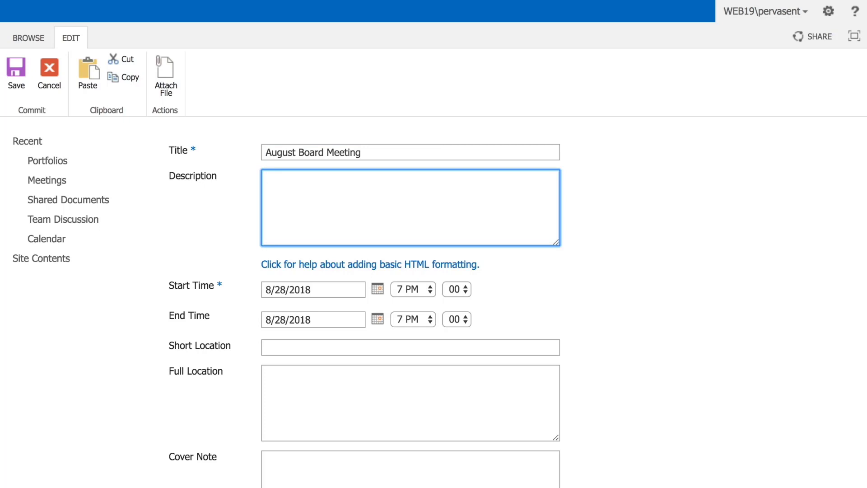
Schedule the meeting for 8/29/2018 from 7 PM to 8 PM.
click(380, 289)
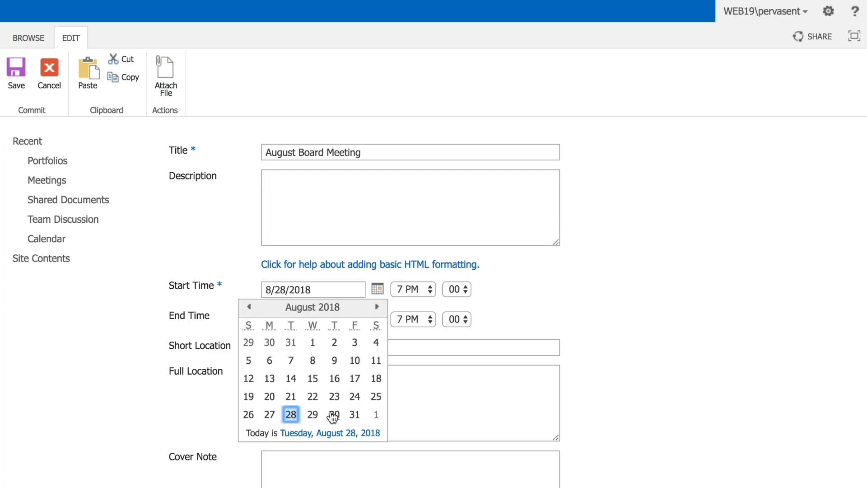
click(313, 415)
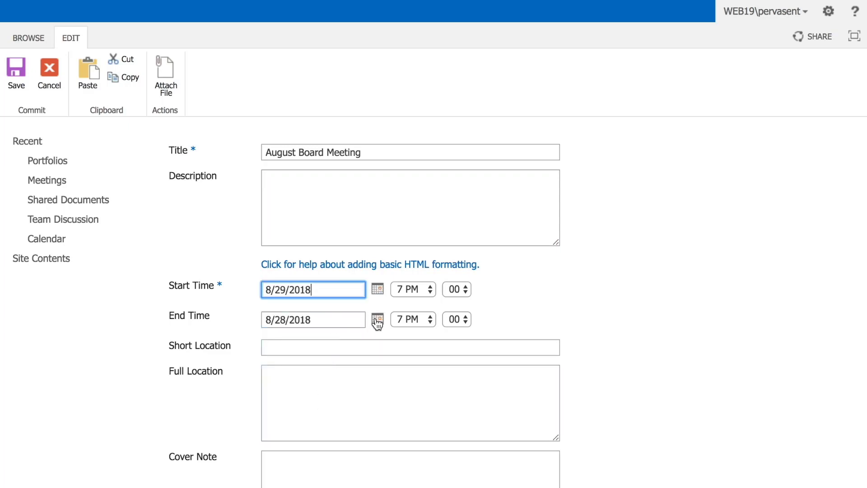
click(317, 445)
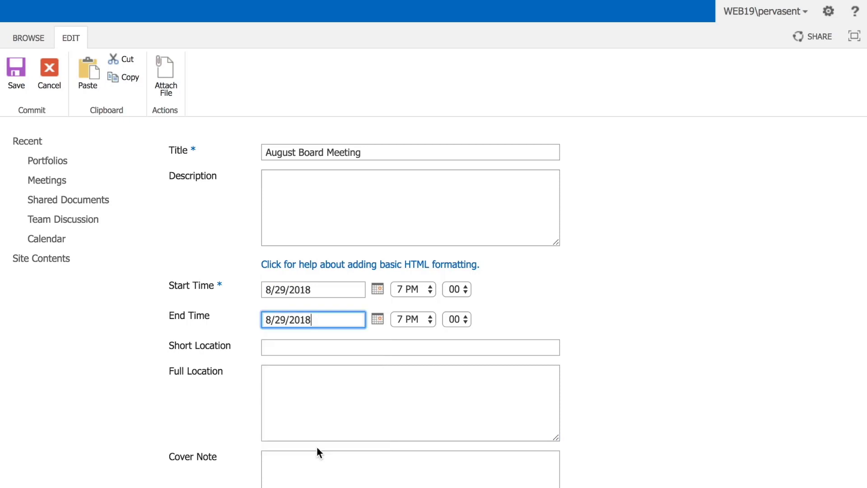
click(416, 321)
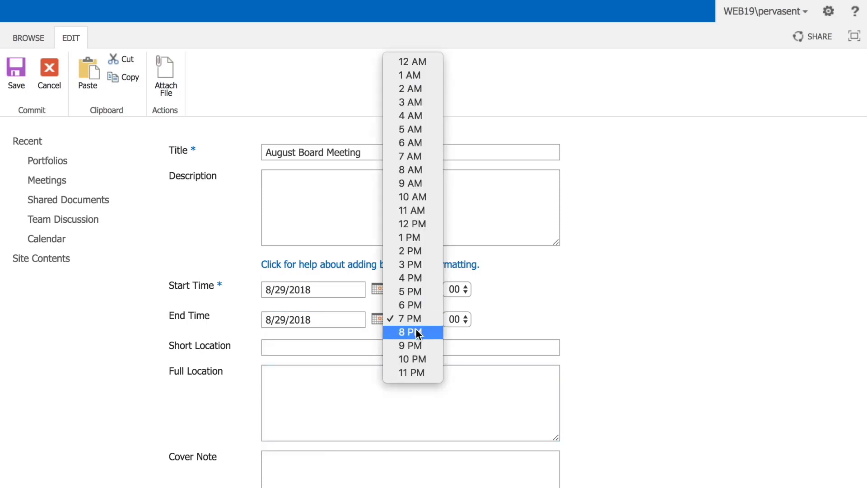
click(417, 332)
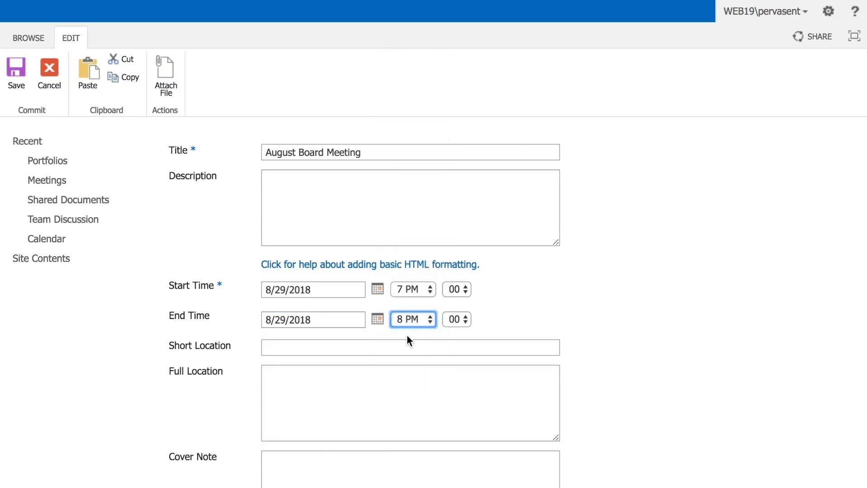
click(406, 340)
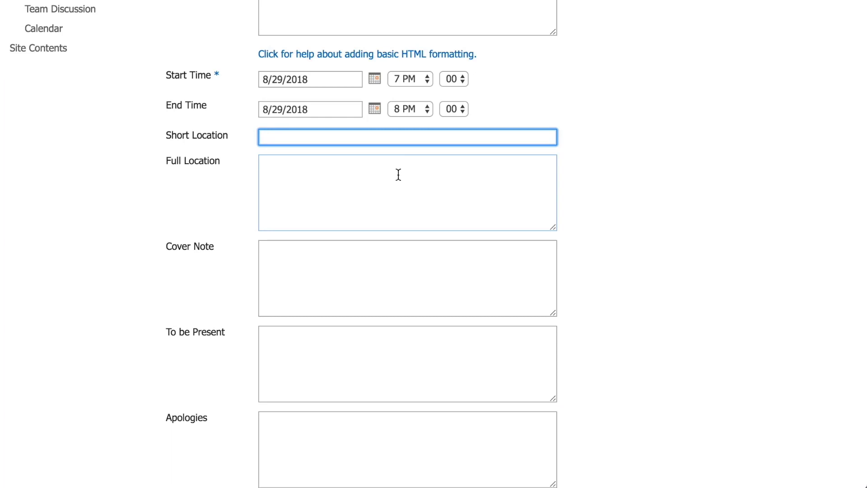
Enter the four-line Acme Central Campus, Main Conference Room, 560 Mission St address and a check-in cover note.
click(398, 175)
text(Acme Central Campus)
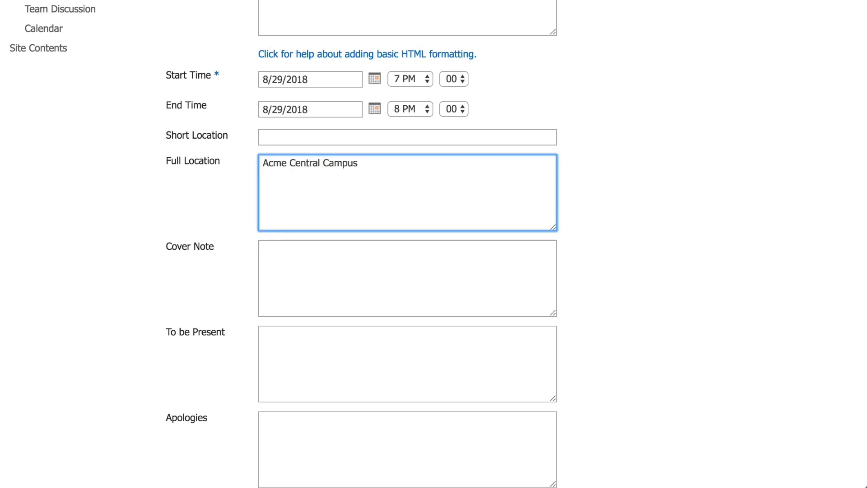
key(Return)
text(Main Conference Room)
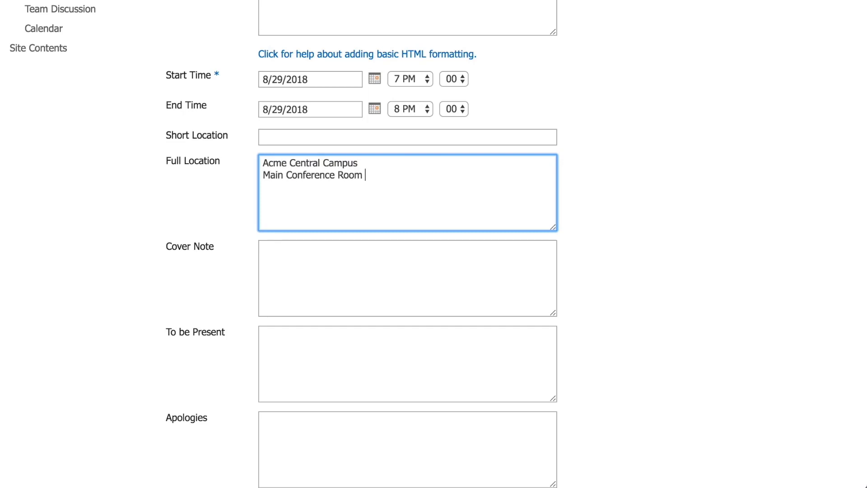
key(Return)
text(560 Mission St)
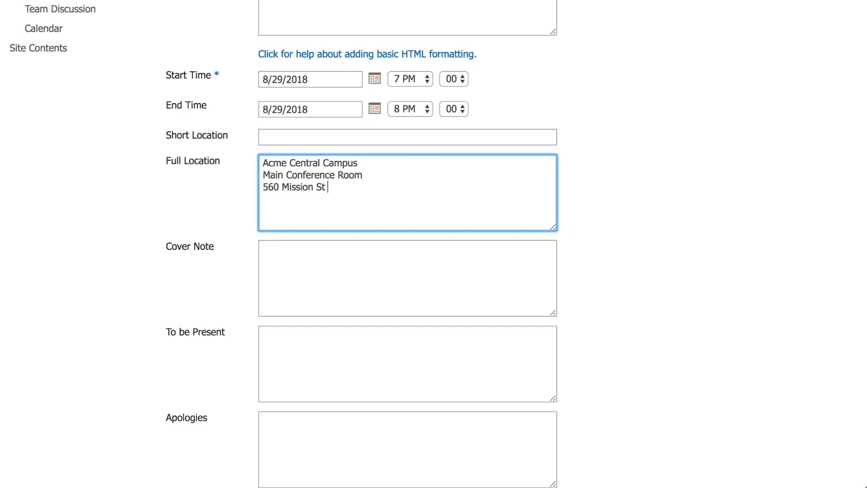
text( #1500)
key(Return)
text(San Francisco, CA 94105)
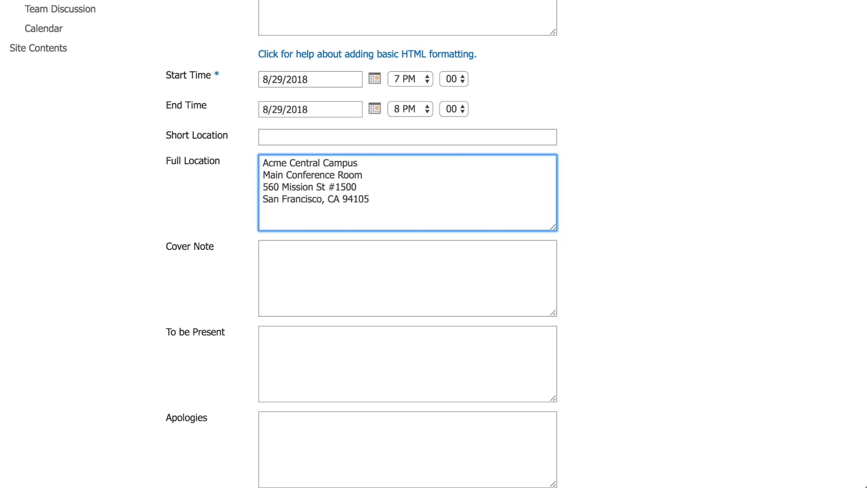
click(300, 280)
text(Please )
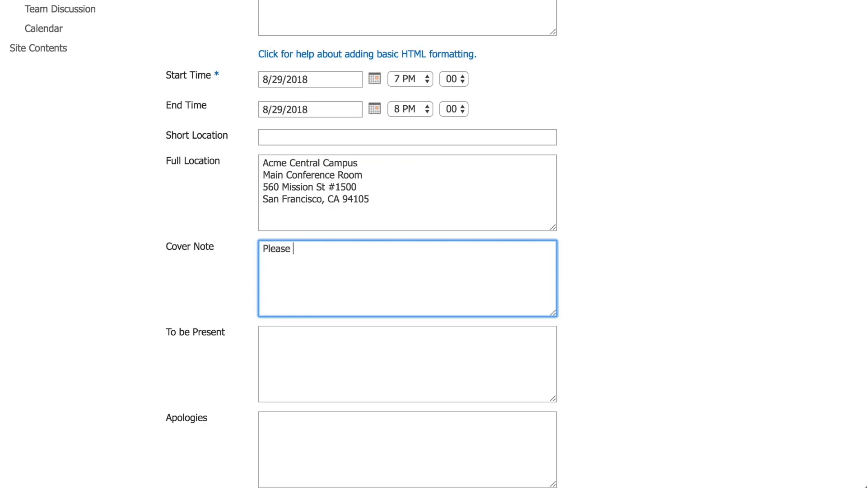
text(Check in with Linda prior to the mee)
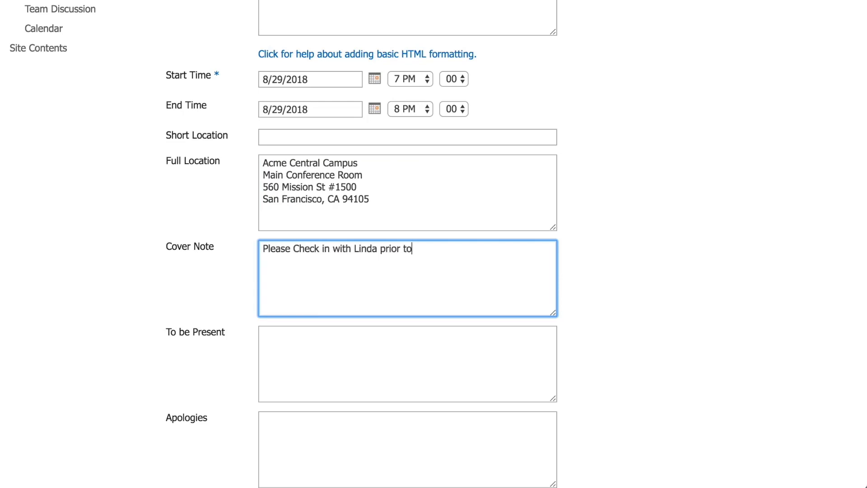
text(ting)
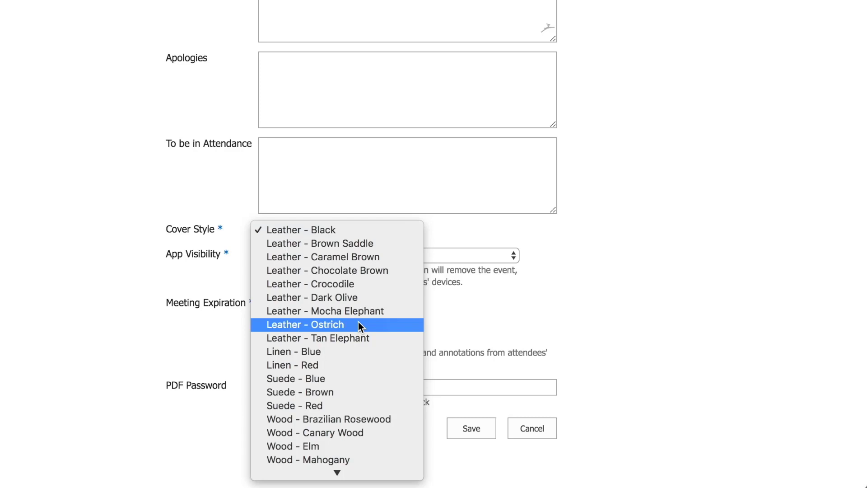
Choose Leather - Caramel Brown as the meeting's cover style.
click(350, 258)
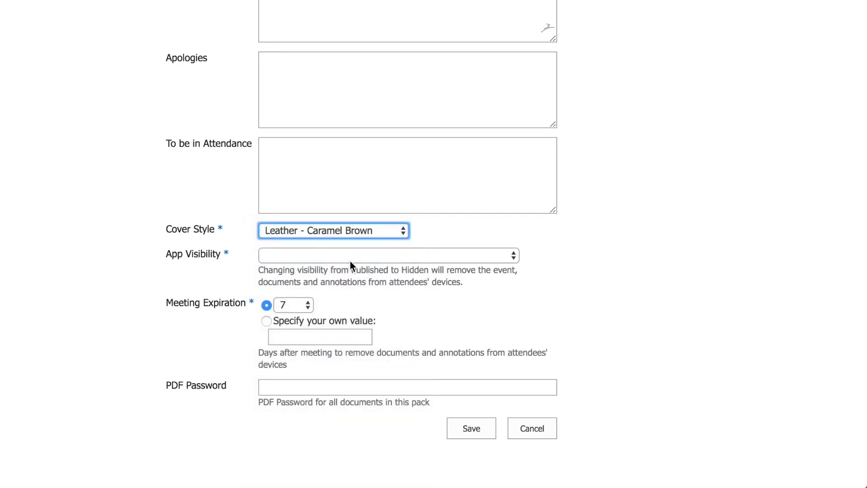
click(351, 258)
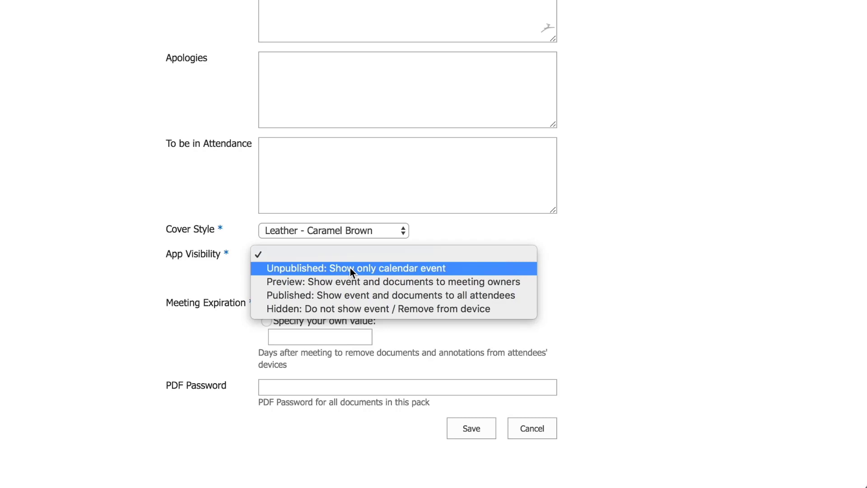
Set App Visibility to 'Published: Show event and documents to all attendees'.
click(345, 308)
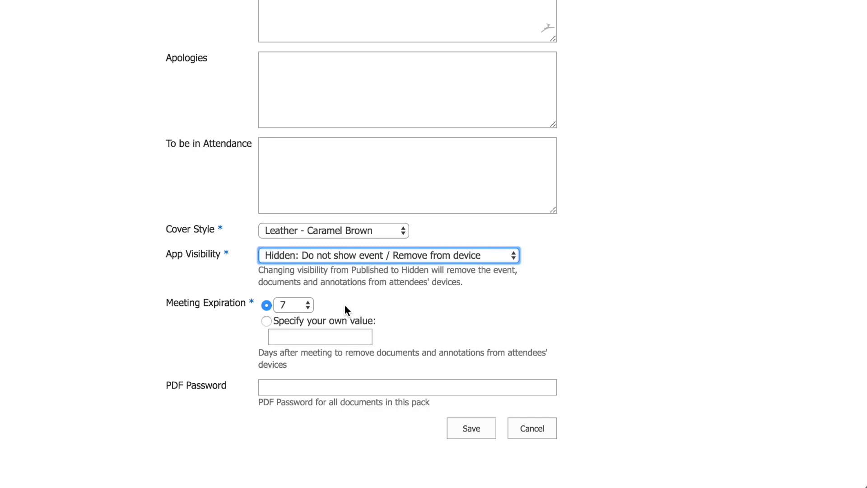
click(339, 254)
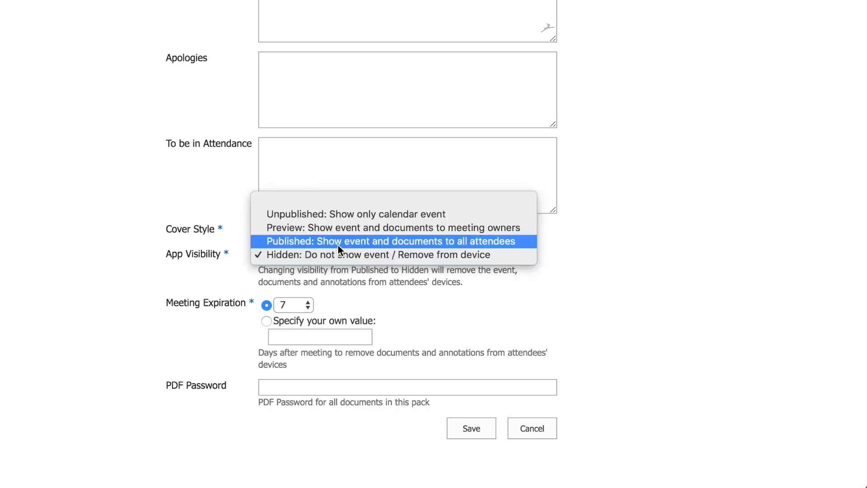
click(338, 245)
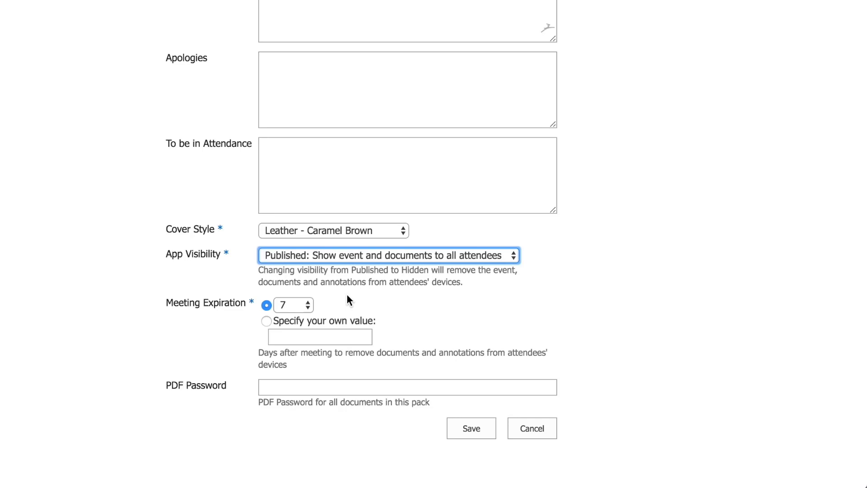
click(307, 305)
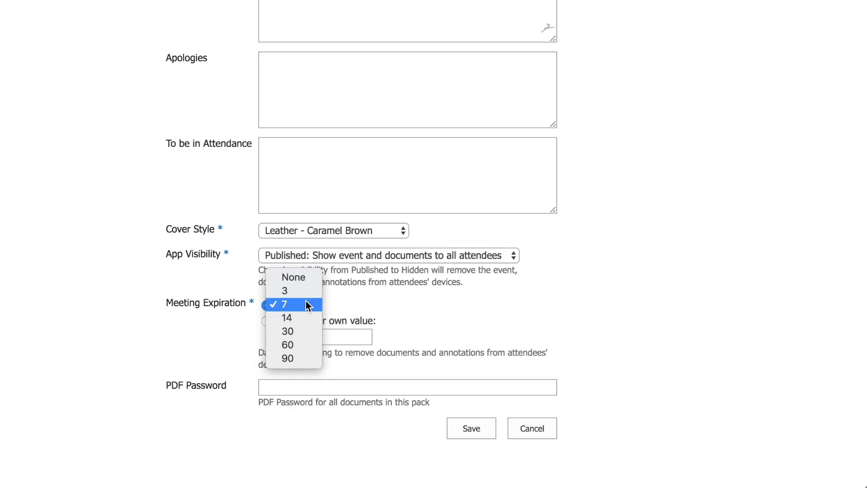
Set the meeting to expire a custom 180 days after the meeting.
click(305, 291)
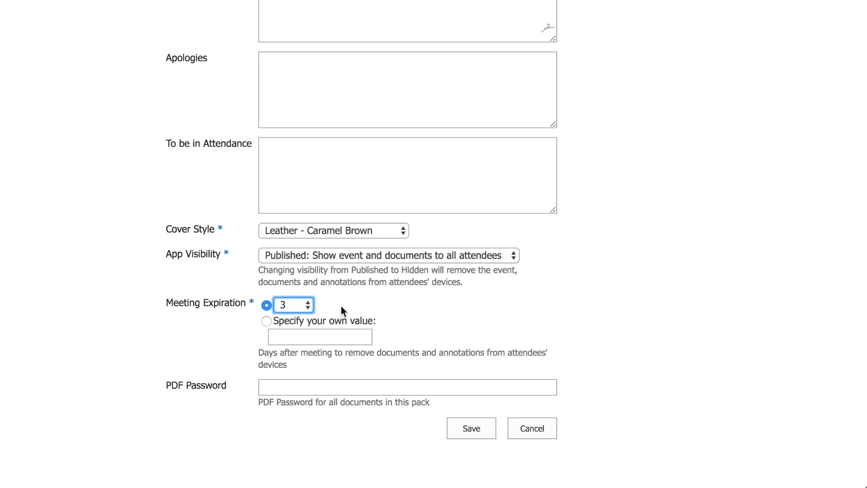
click(340, 317)
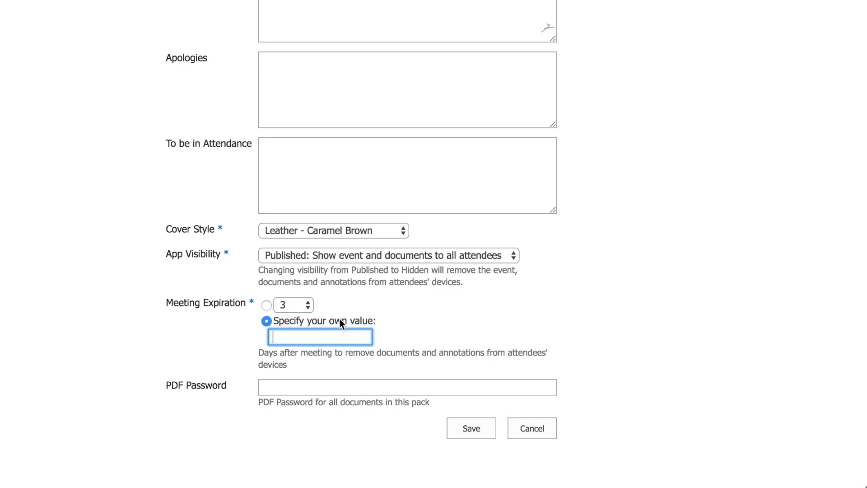
text(180)
click(295, 303)
click(296, 293)
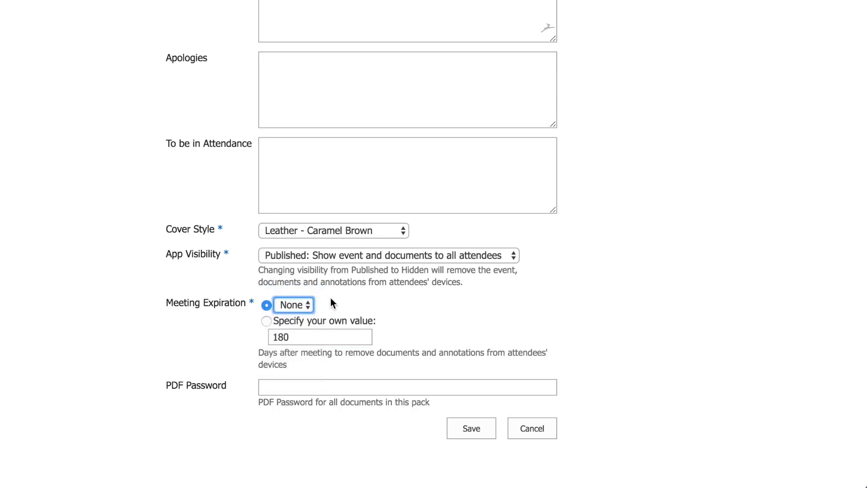
click(303, 304)
click(304, 315)
click(304, 336)
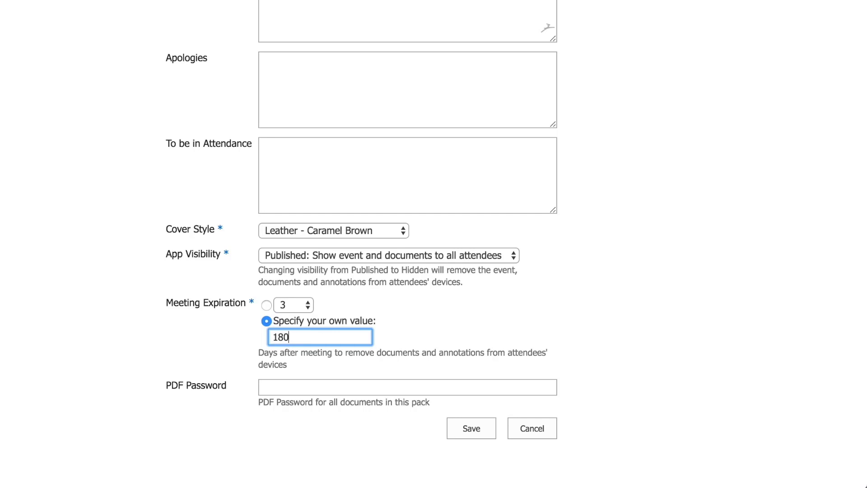
click(331, 383)
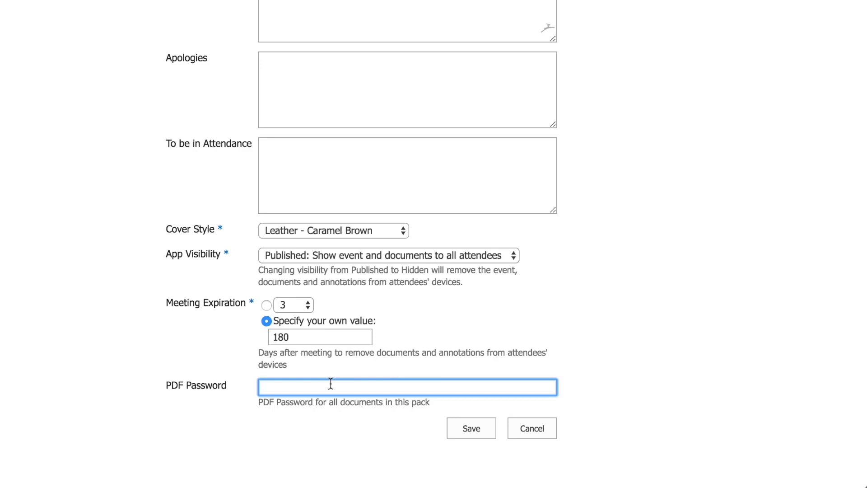
Set app visibility to 'Unpublished: Show only calendar event' and save the meeting.
click(333, 255)
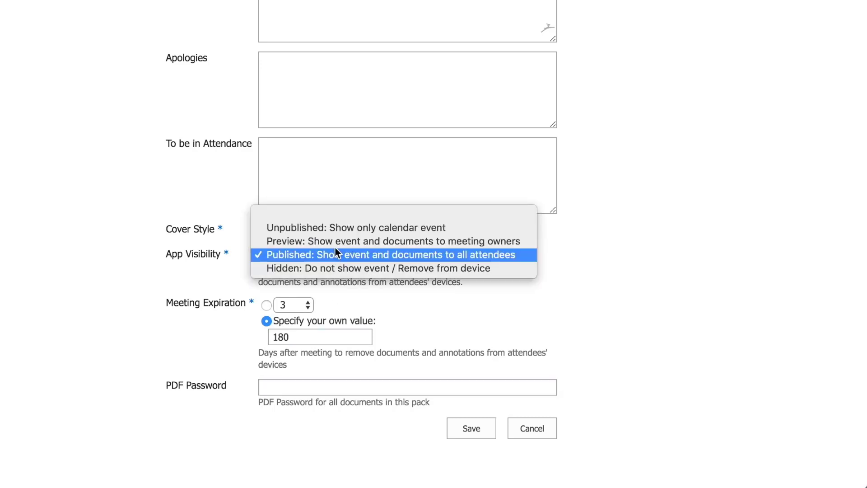
click(335, 228)
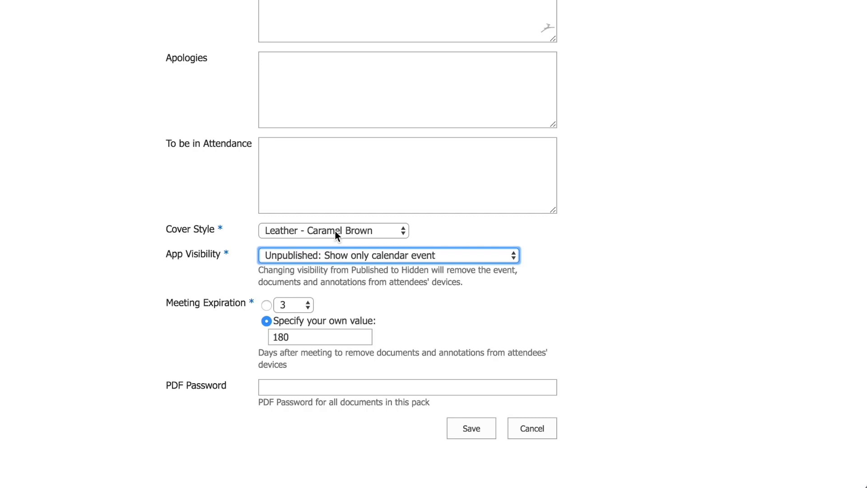
click(472, 423)
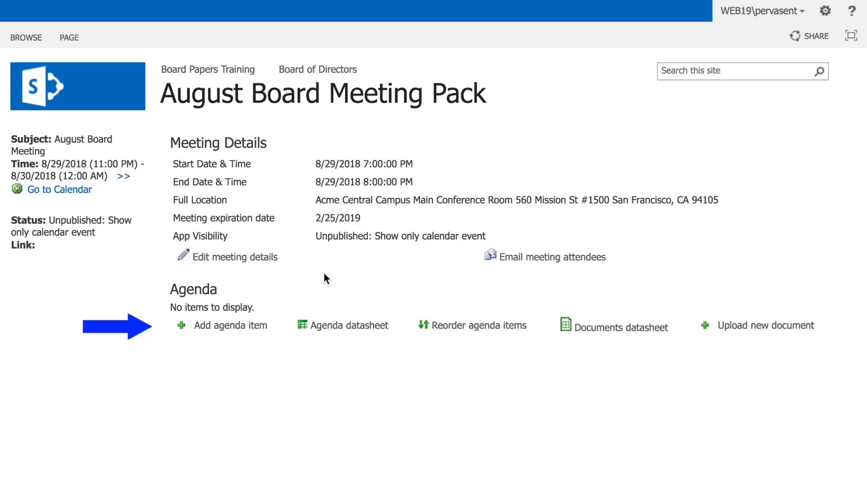
Start a new agenda item with subject 'Introductions' and prefix '1.'.
click(227, 326)
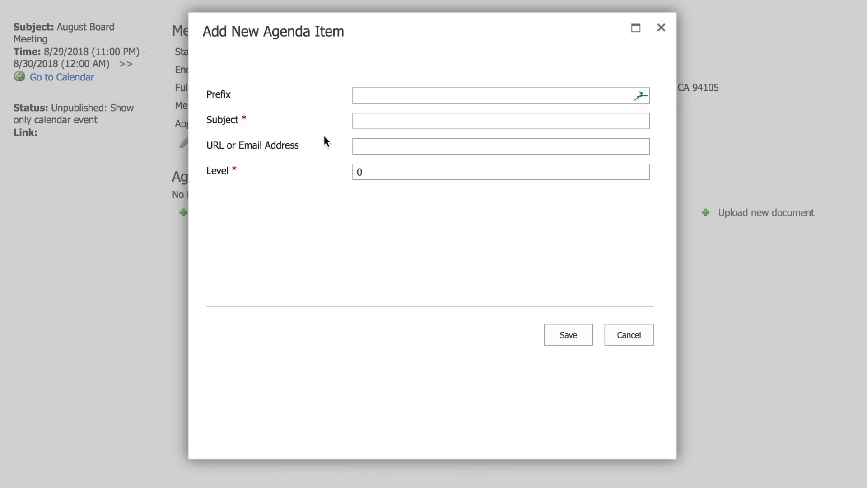
click(360, 122)
text(Intr)
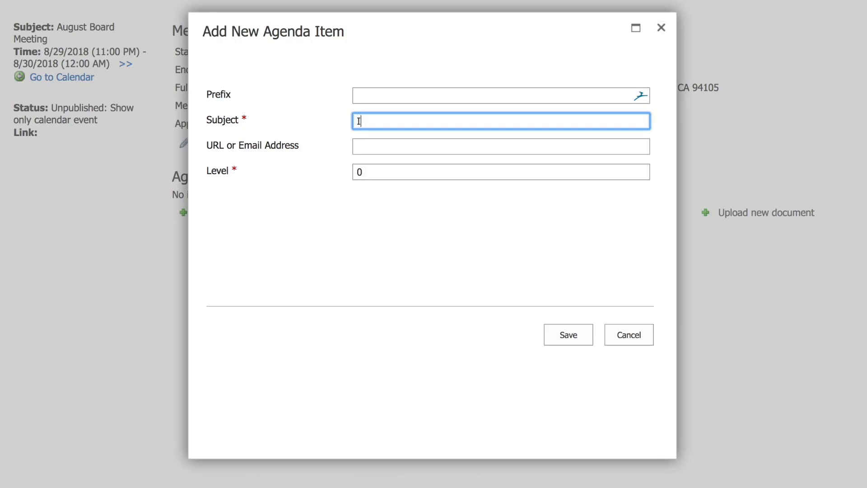
text(oductions)
click(317, 183)
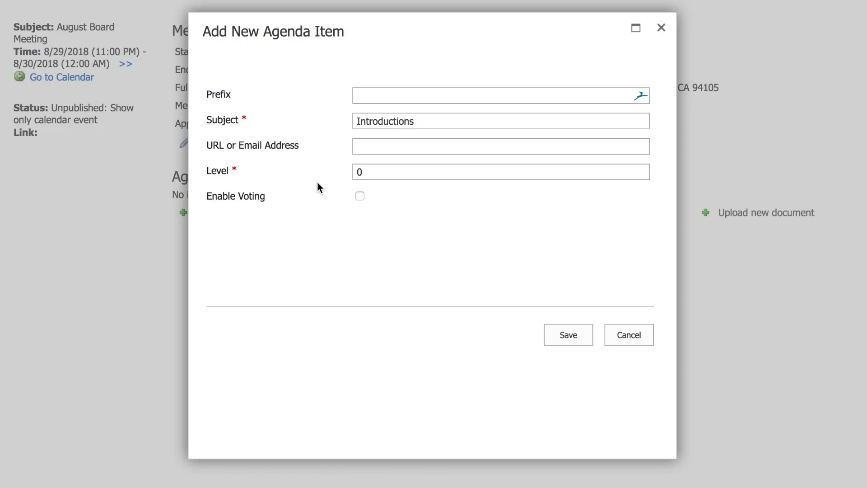
click(368, 101)
text(1.)
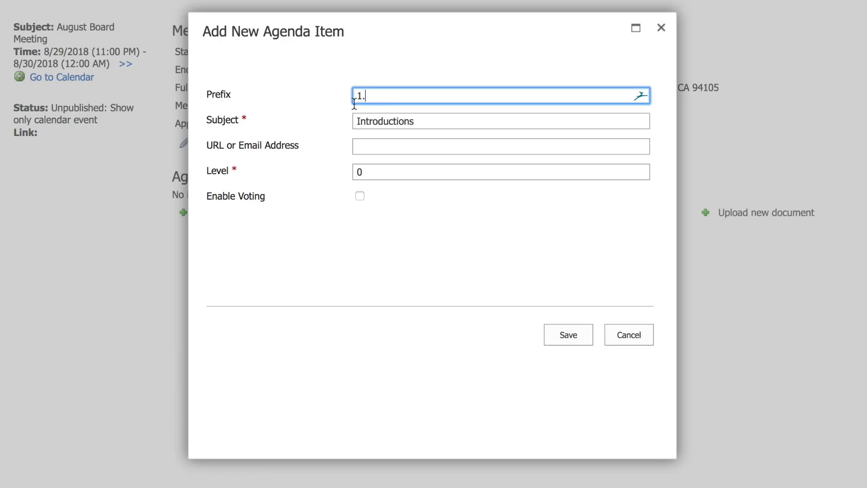
click(327, 170)
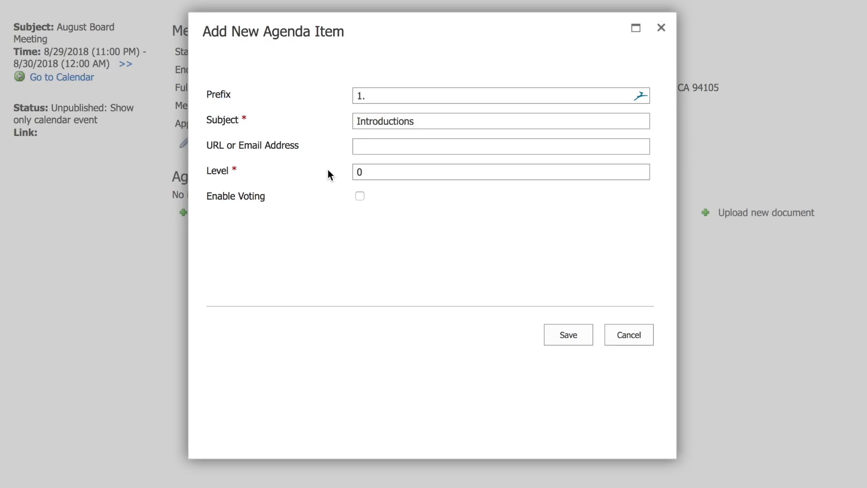
Enable voting with question 'Will you attend the meeting?', replace Abstain with Maybe, and save.
click(359, 195)
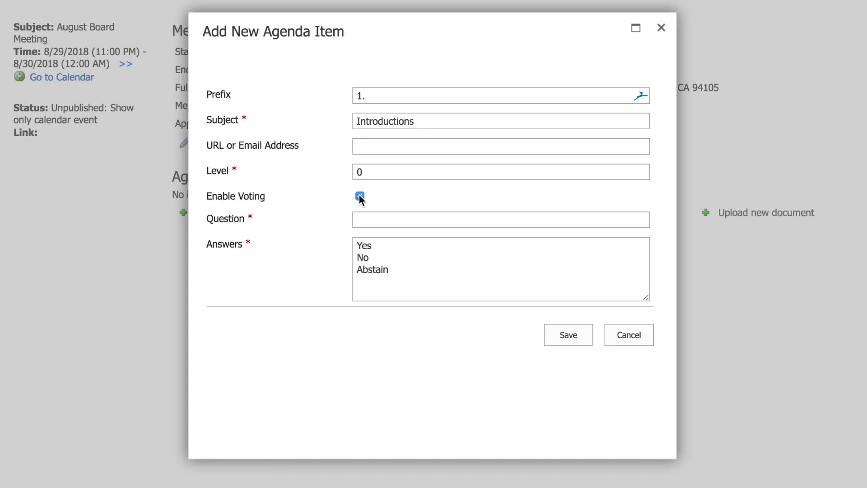
click(368, 216)
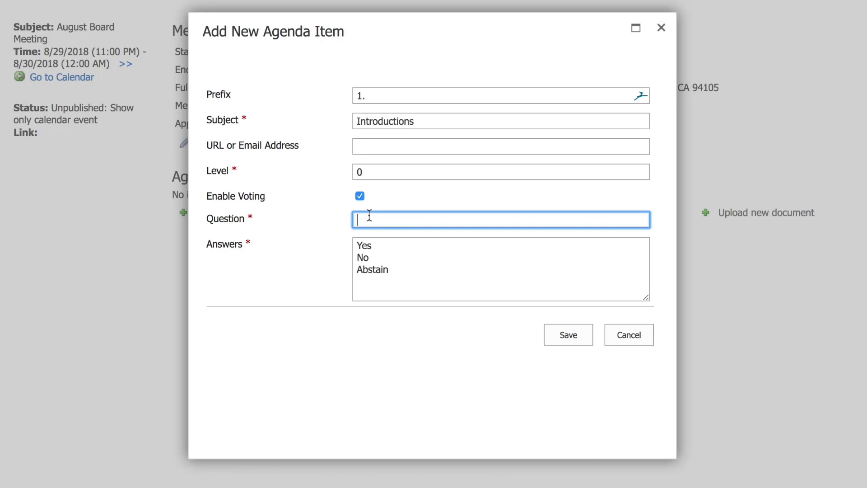
text(Will you attend the meeting?)
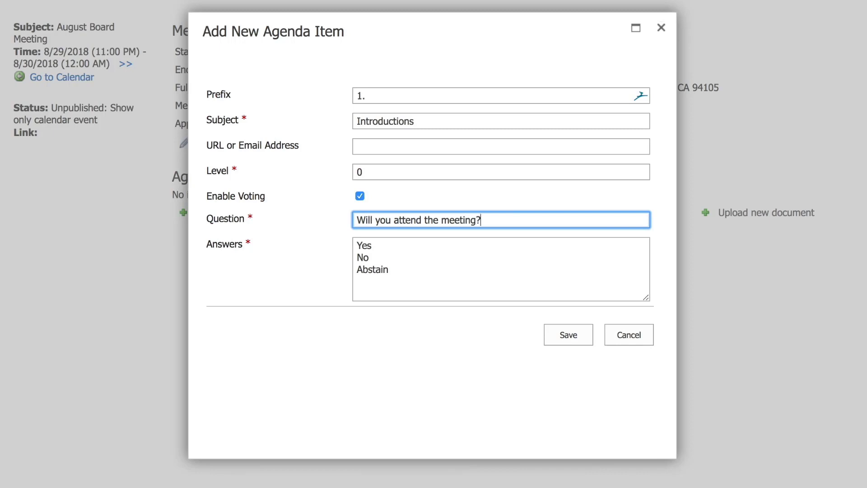
drag(394, 270, 351, 270)
key(BackSpace)
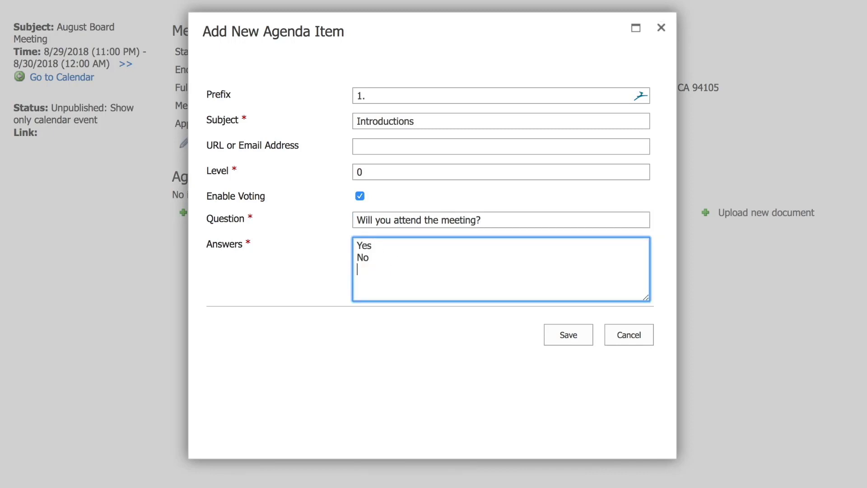
text(Maybe)
click(566, 334)
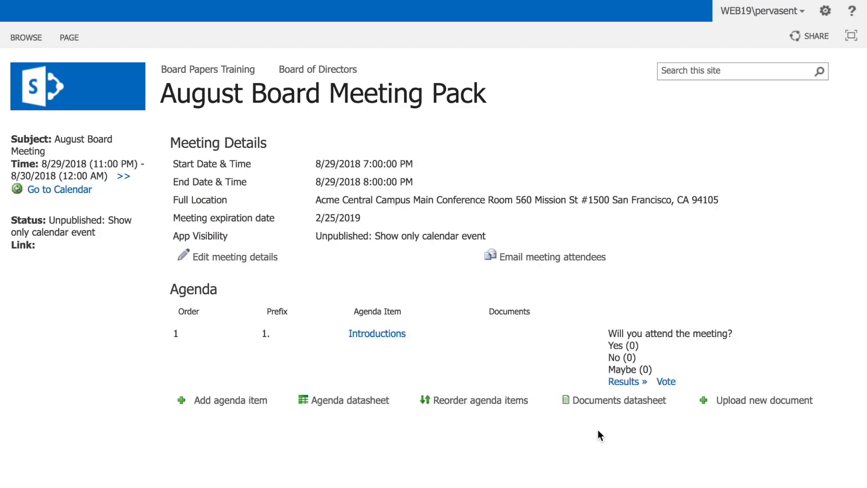
Cast a Yes vote on Introductions and check the voting results.
click(659, 381)
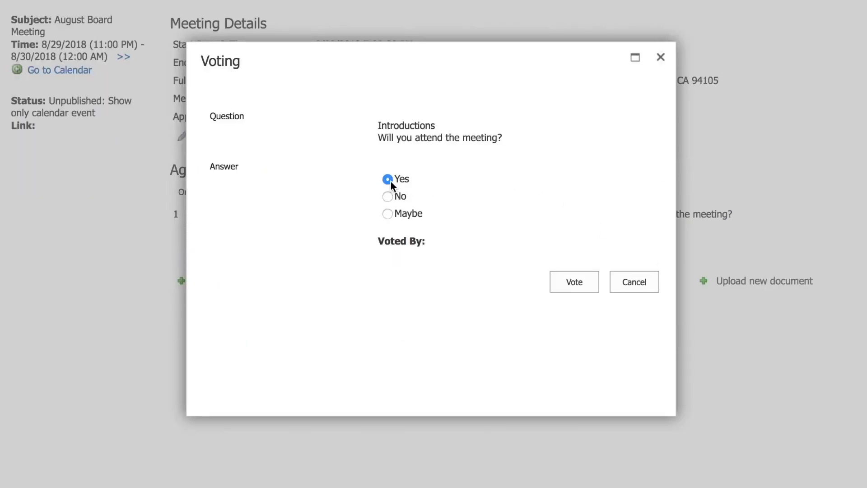
click(578, 278)
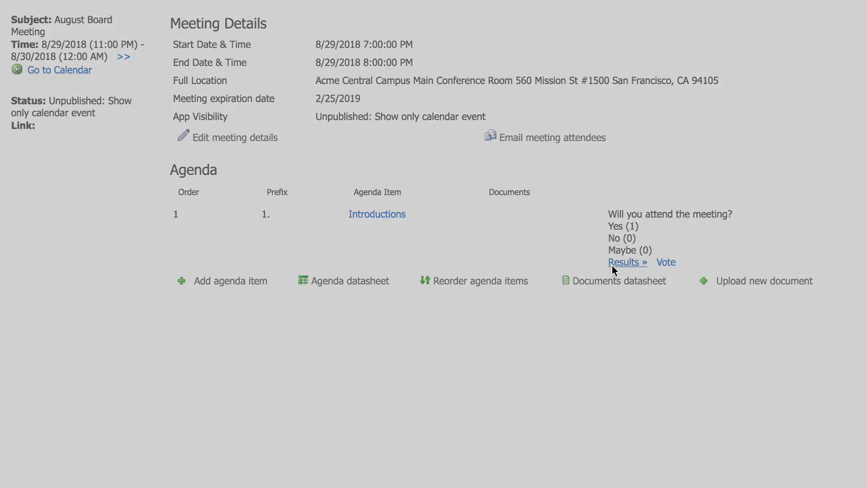
click(612, 266)
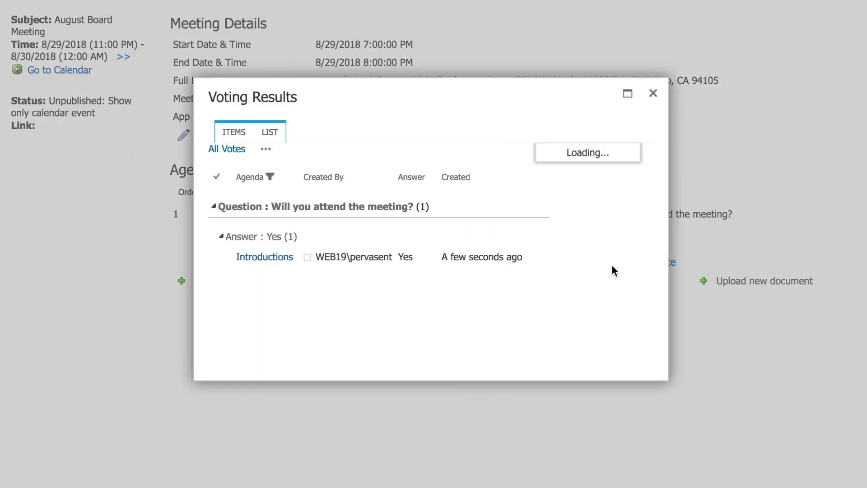
click(653, 99)
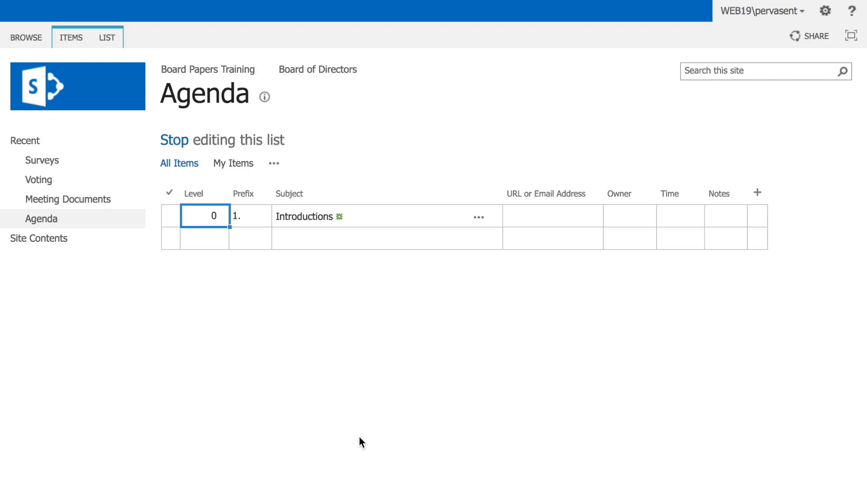
Add agenda rows Last meeting minutes, Old Business, New Business and Q and A in the datasheet.
click(342, 240)
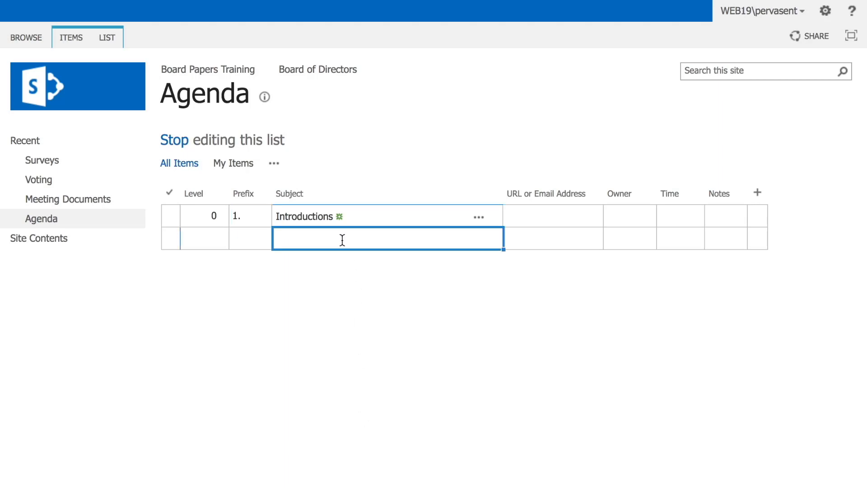
text(Las)
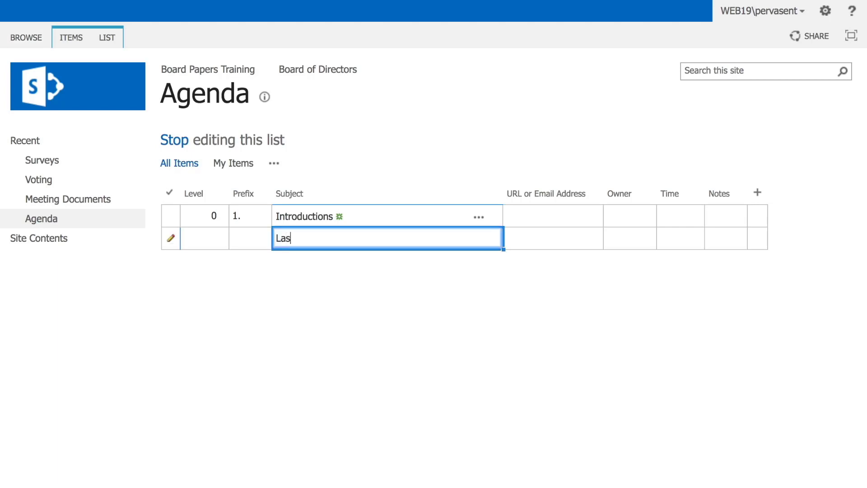
text(t meeting minutes)
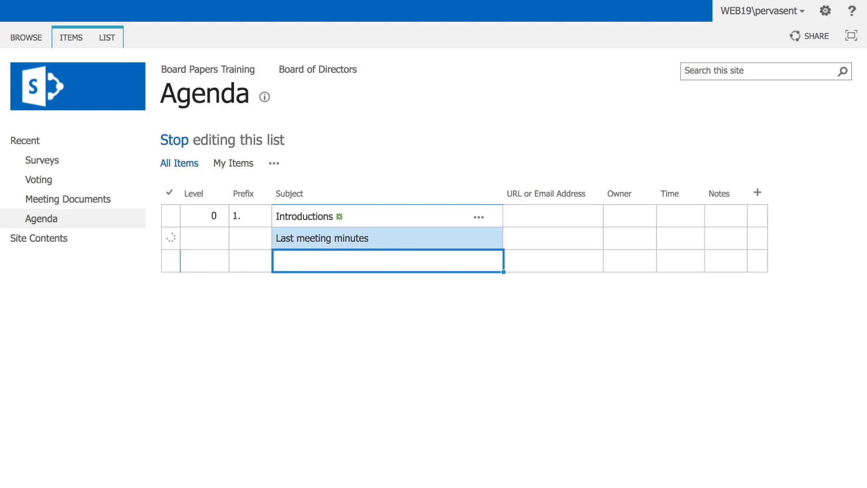
text(Old Business)
key(Return)
text(New)
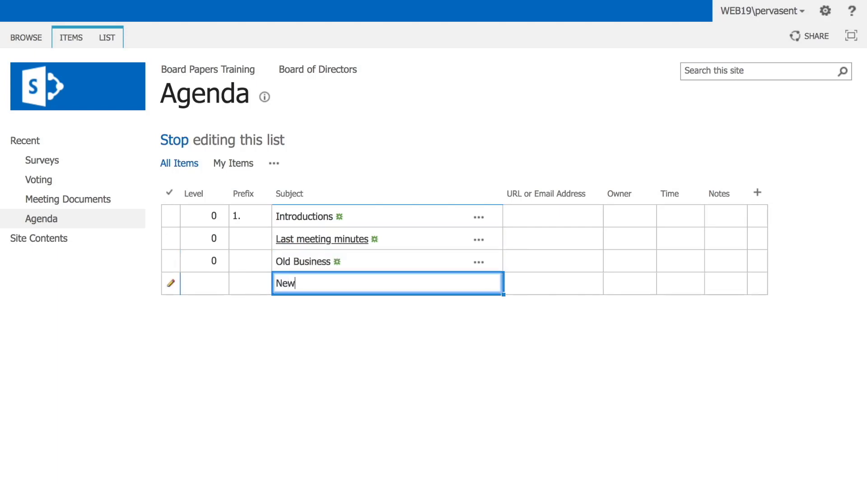
text( Business)
key(Return)
text(Q and A)
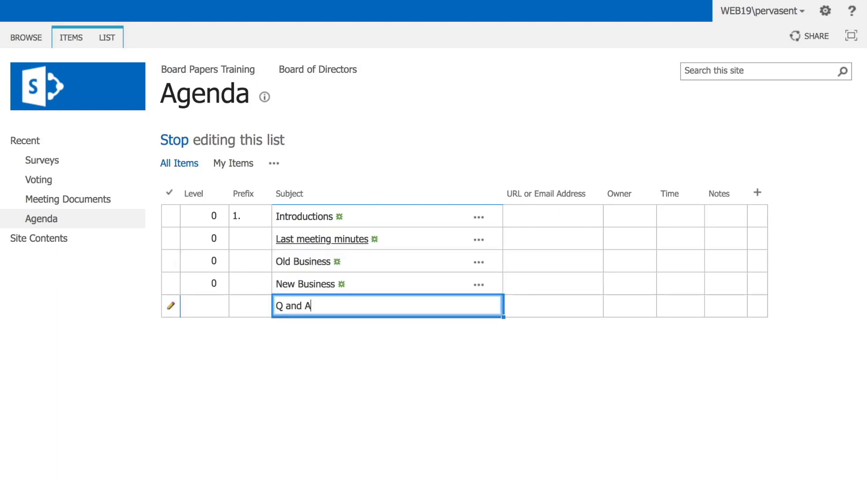
key(Return)
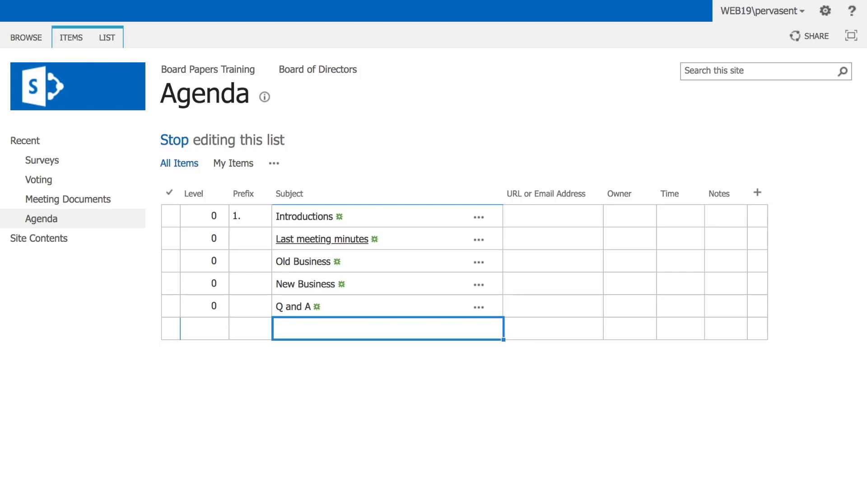
Give the four new items prefixes 2., 3., 4. and 5., then finish editing the list.
click(256, 230)
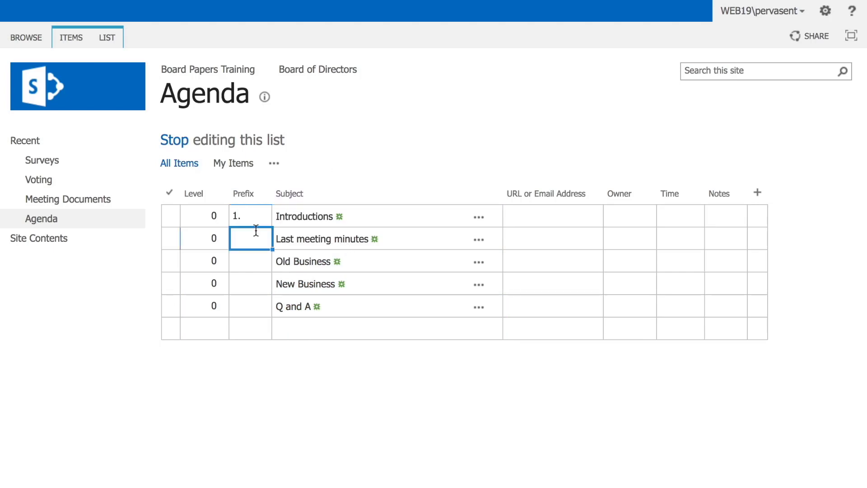
text(2.)
key(Return)
text(3.)
key(Return)
text(4)
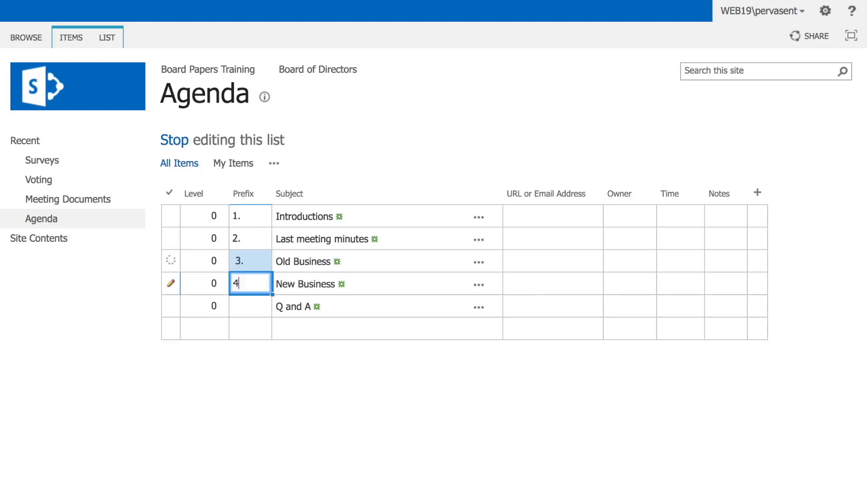
text(.)
key(Return)
text(5.)
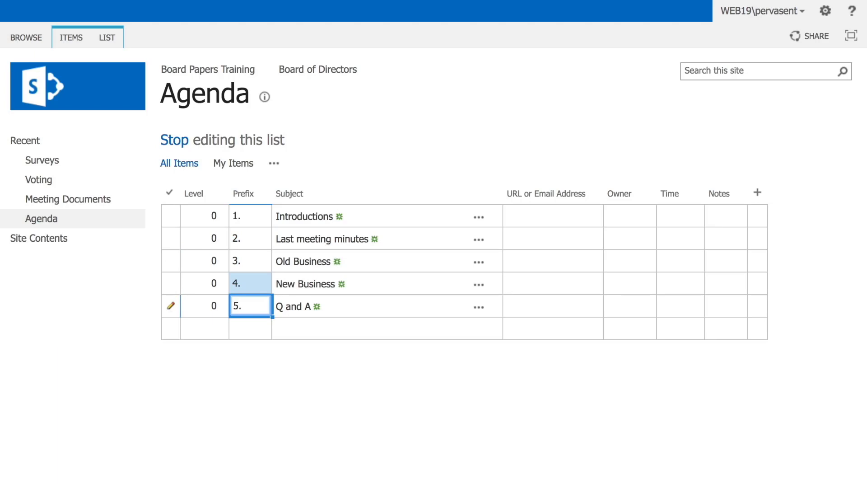
key(Return)
drag(223, 215, 452, 304)
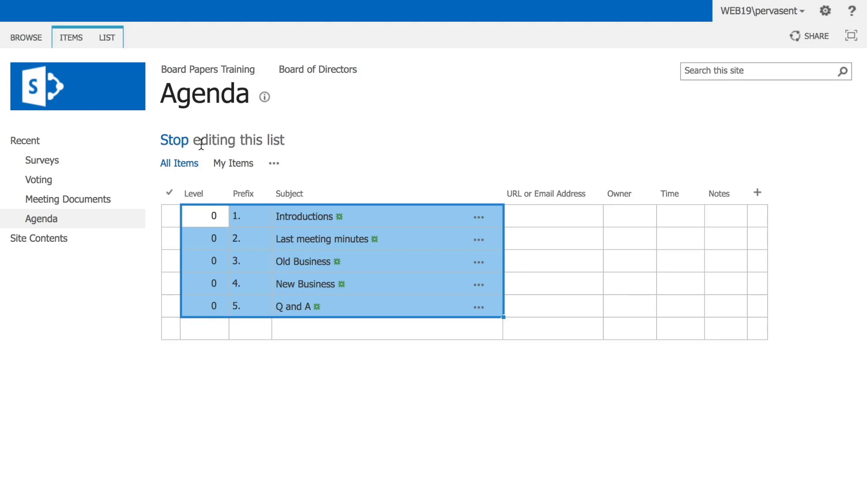
click(182, 145)
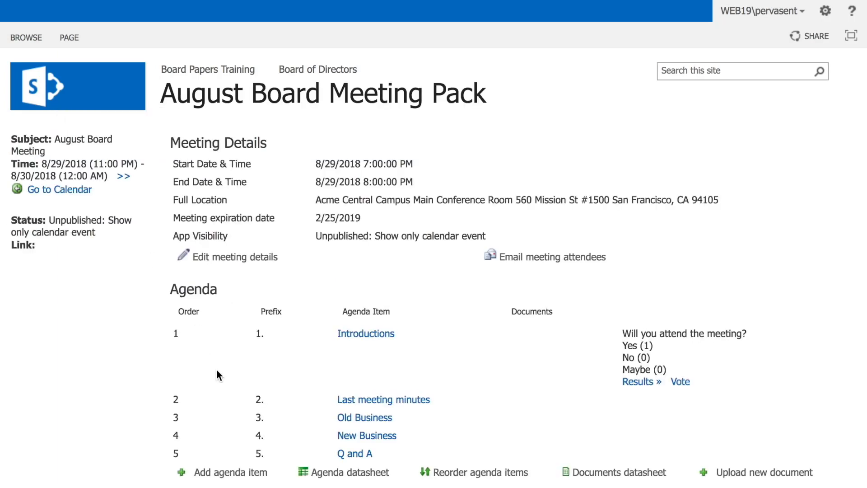
Add an agenda item with subject 'Board Resolution 1', leaving the prefix empty.
click(261, 474)
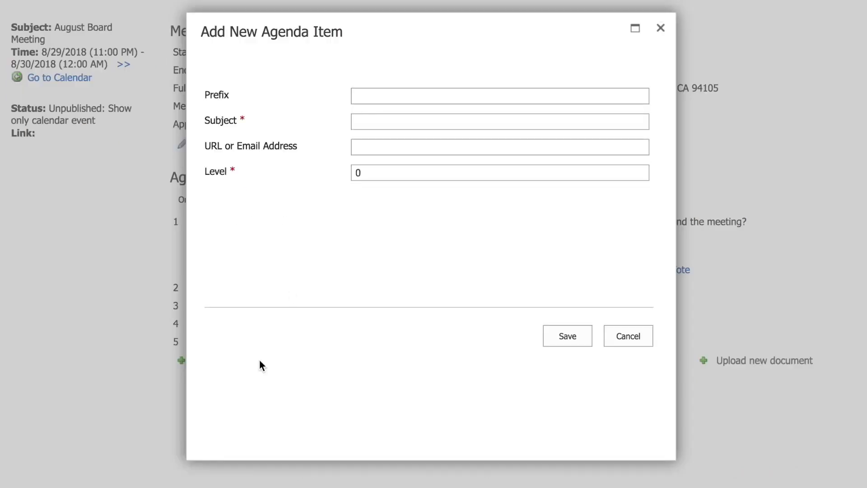
click(372, 117)
text(Board Re)
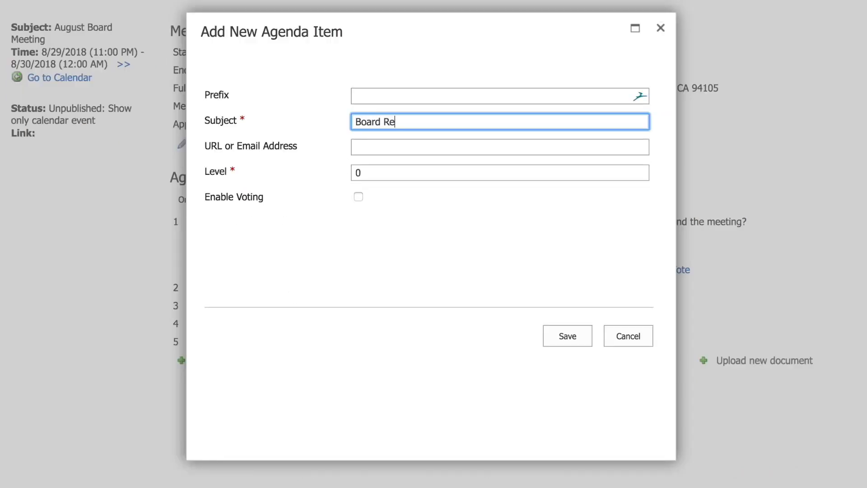
text(solution 1)
click(549, 334)
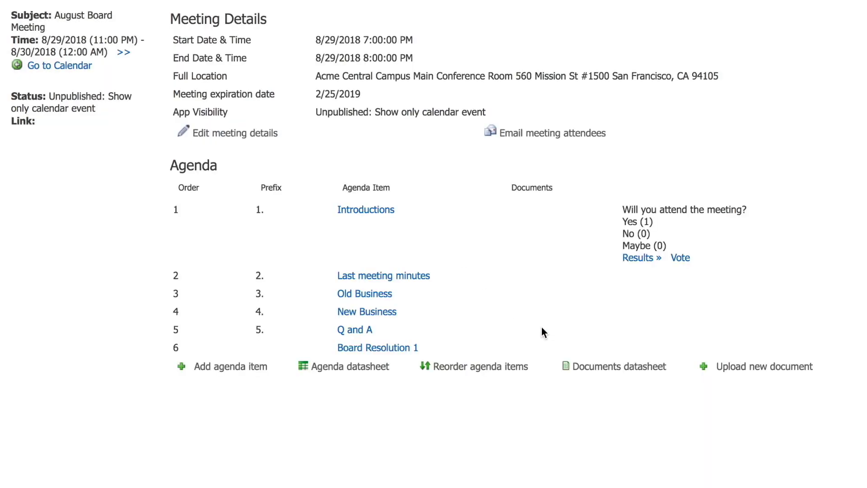
Reorder the agenda so Board Resolution 1 sits at position 5, ahead of Q and A.
click(490, 365)
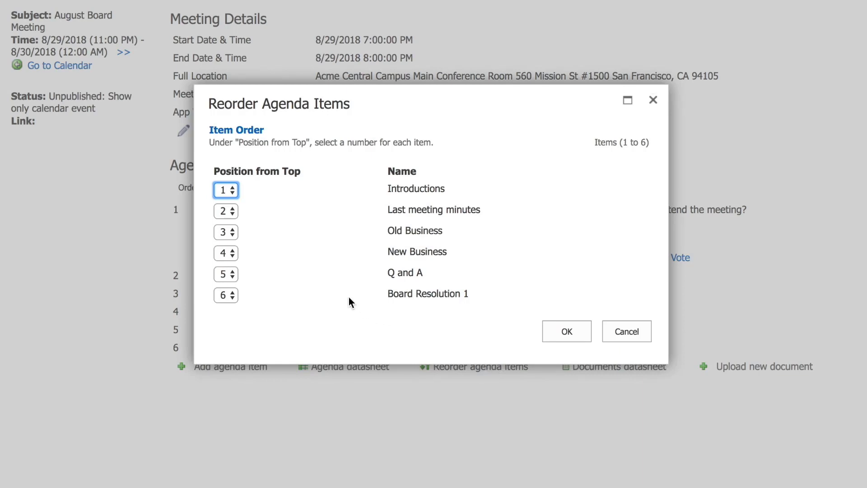
click(228, 295)
click(225, 282)
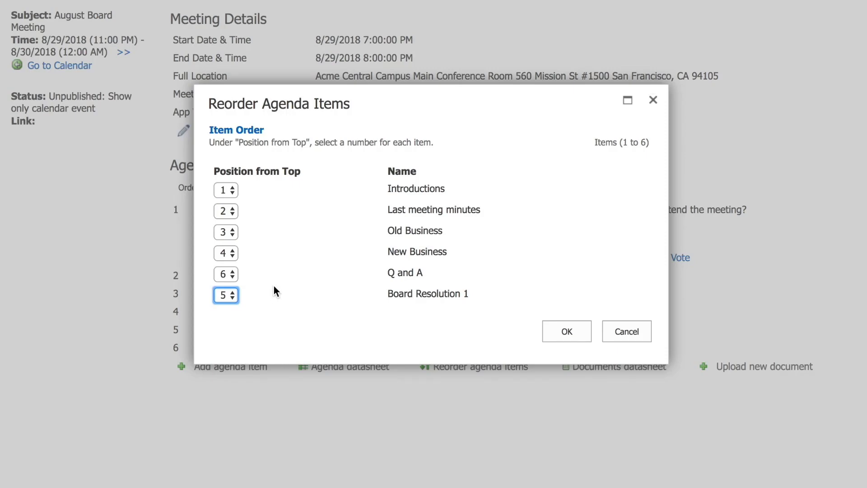
click(568, 327)
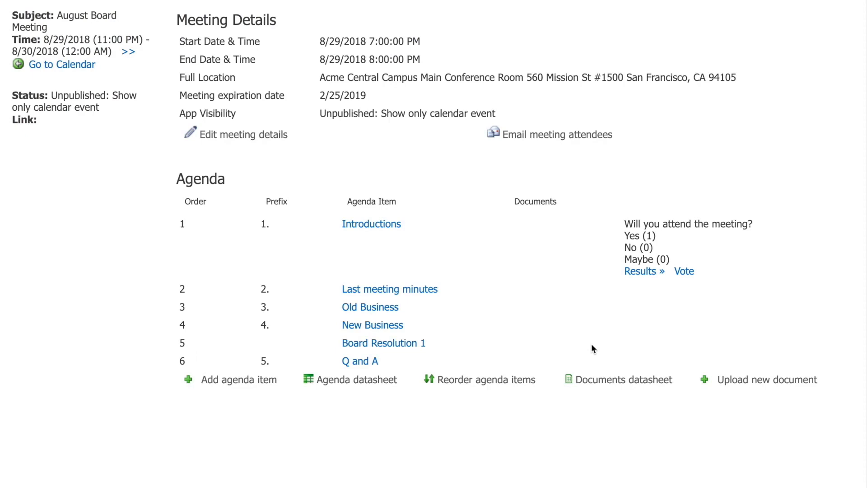
click(418, 342)
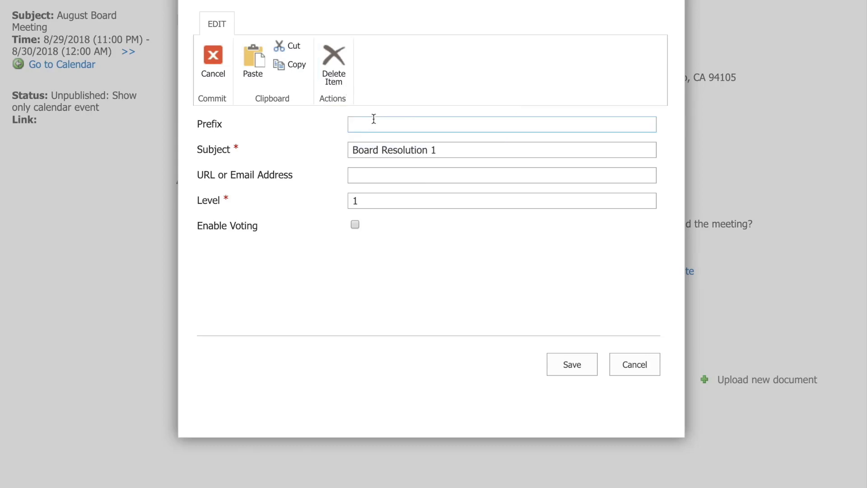
Give Board Resolution 1 prefix 4.1, enable voting on it, and save.
click(373, 123)
text(4.1)
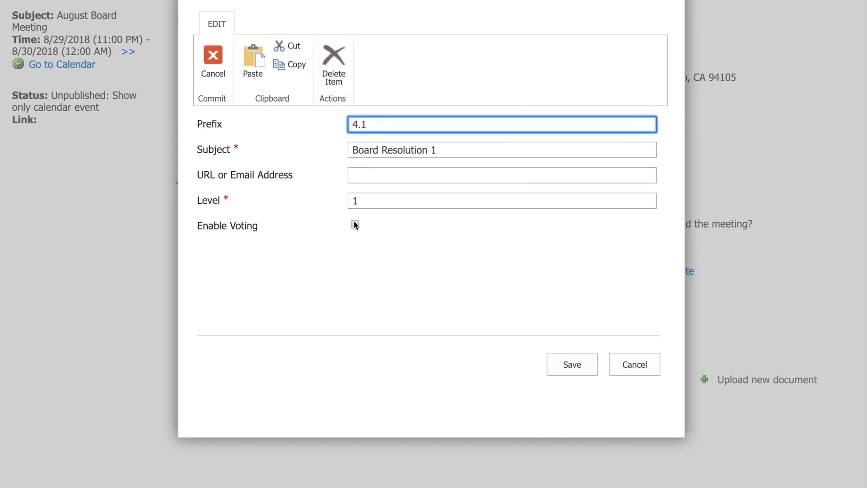
click(355, 224)
click(551, 368)
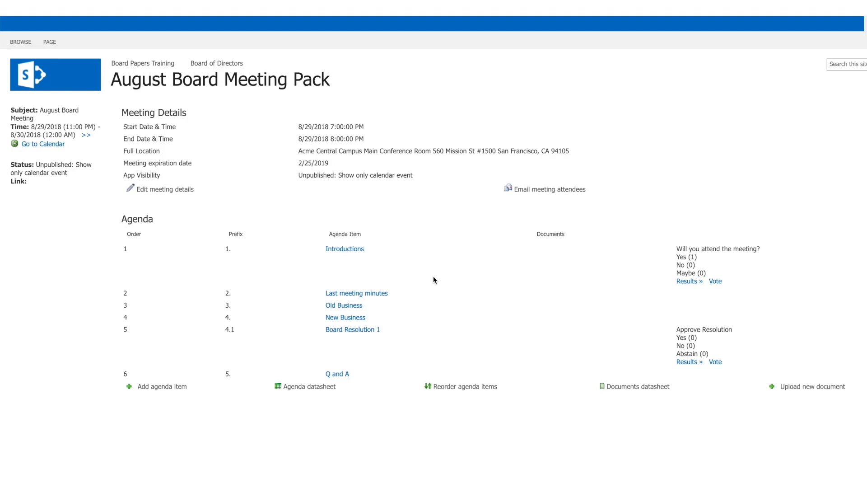
Upload Board Meeting Minutes.pdf and link it to the Last meeting minutes agenda item.
click(792, 387)
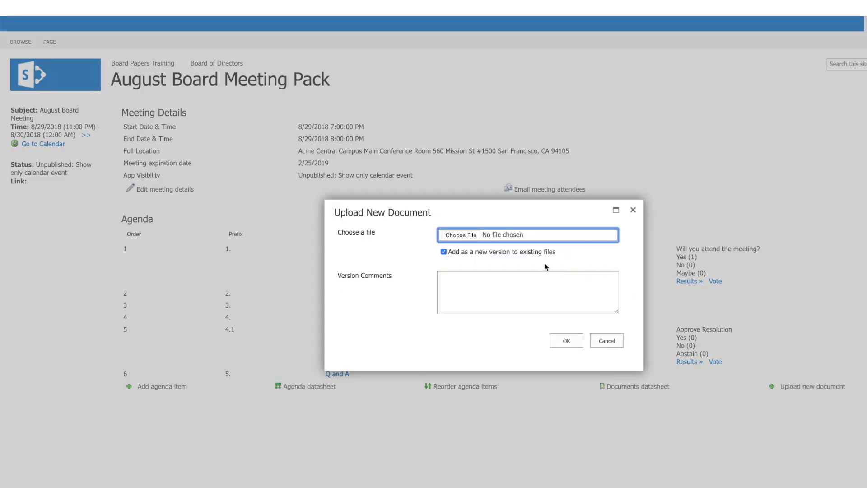
click(472, 238)
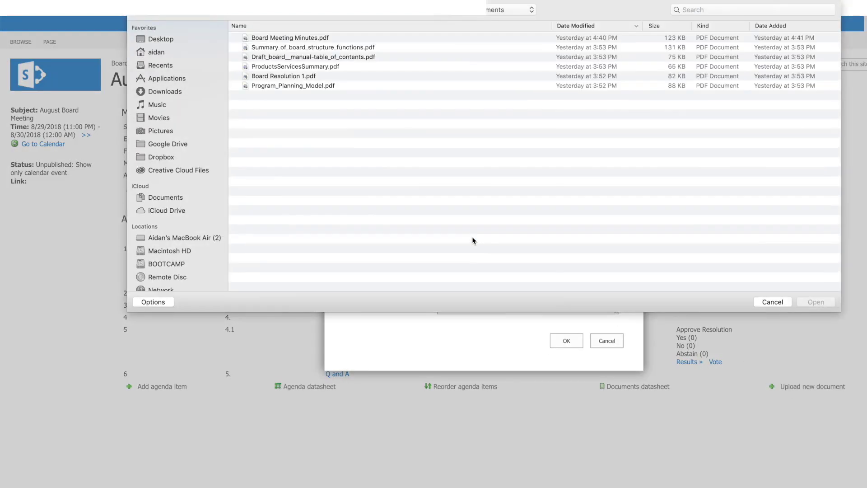
double_click(323, 38)
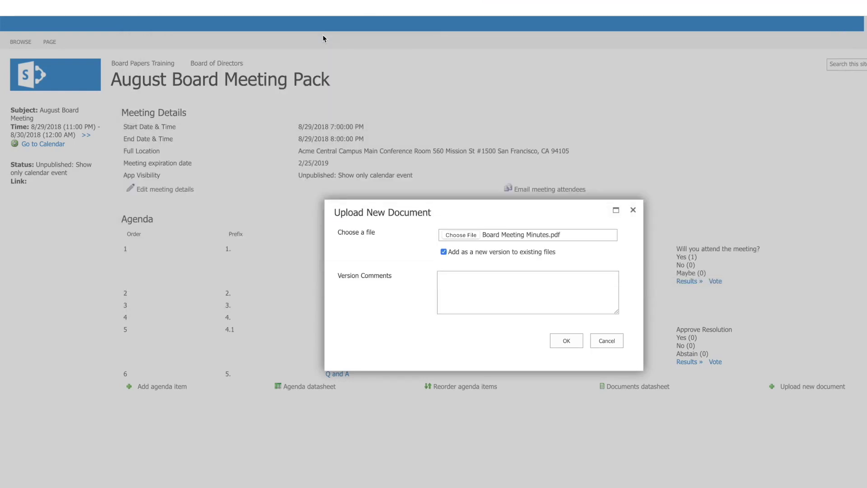
click(567, 341)
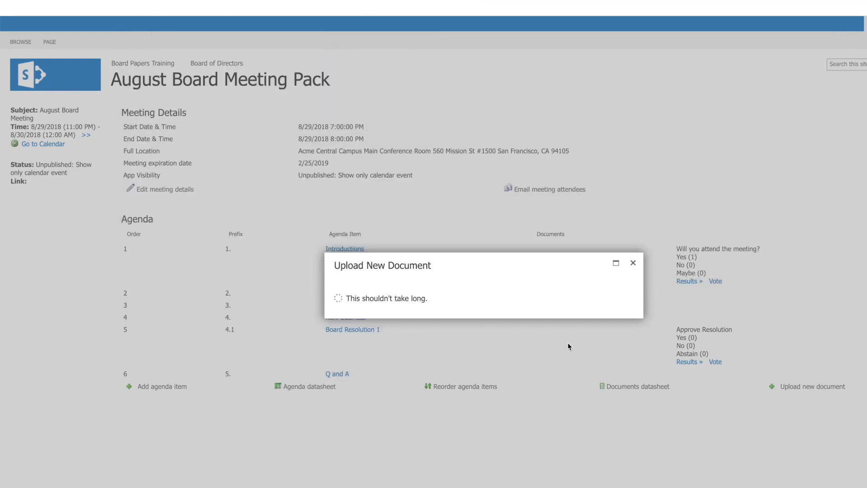
click(483, 319)
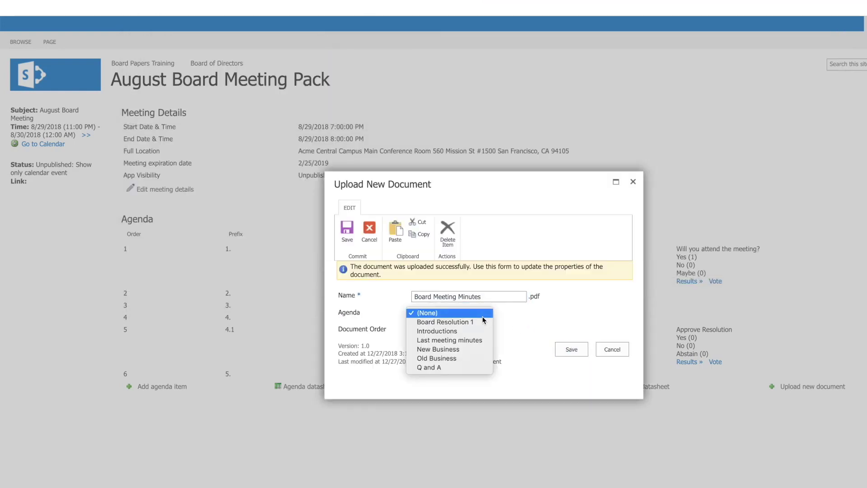
click(480, 340)
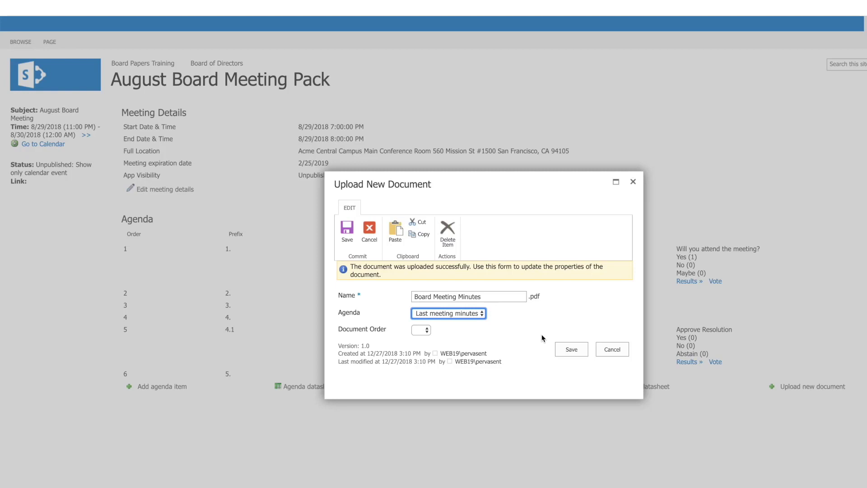
click(568, 350)
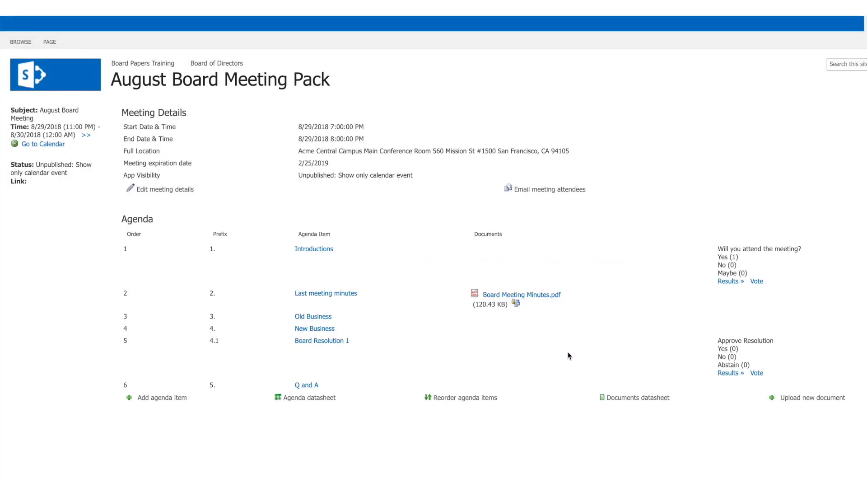
Open the Meeting Documents library in standard view and switch to the Sample Documents folder.
click(632, 397)
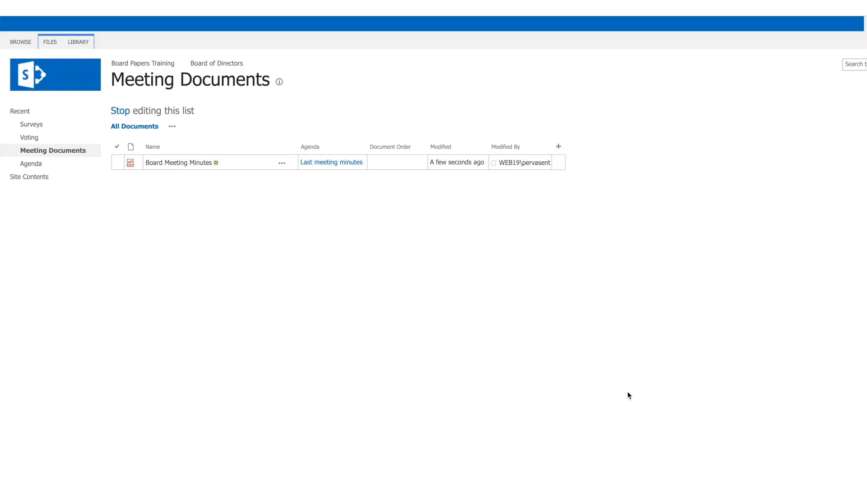
click(118, 111)
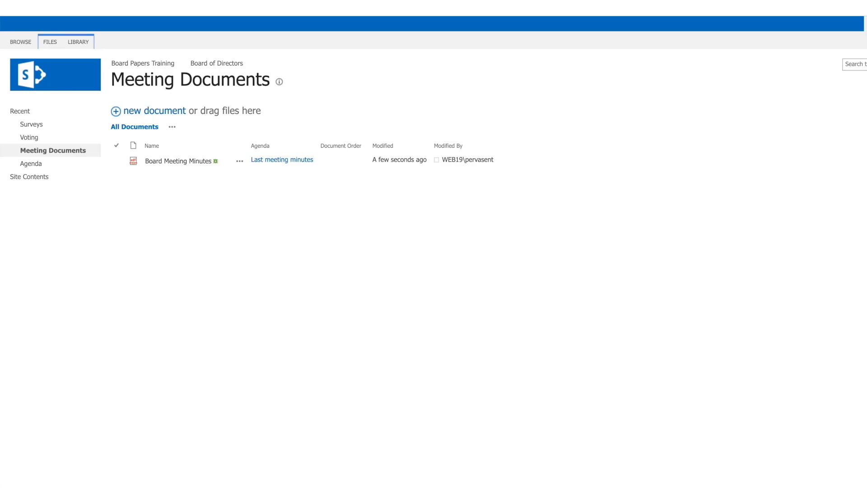
key(super+Tab)
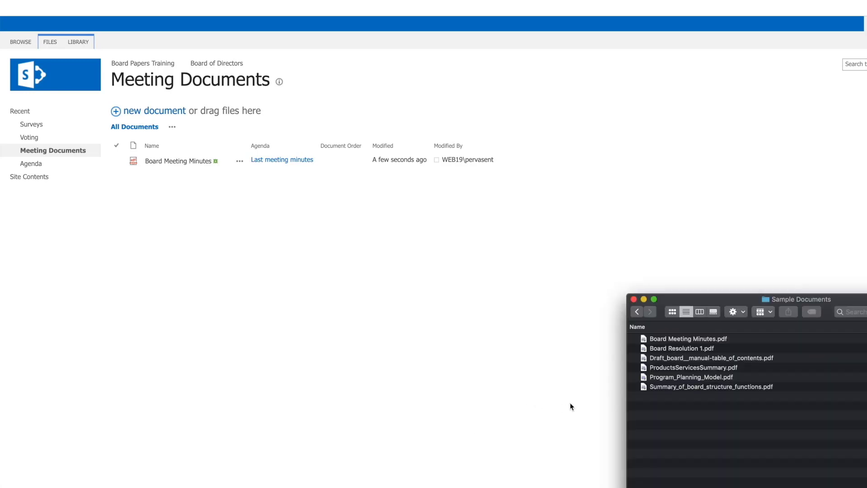
Drag the five remaining sample PDFs, up to Board Resolution 1.pdf, into the Meeting Documents library.
click(674, 387)
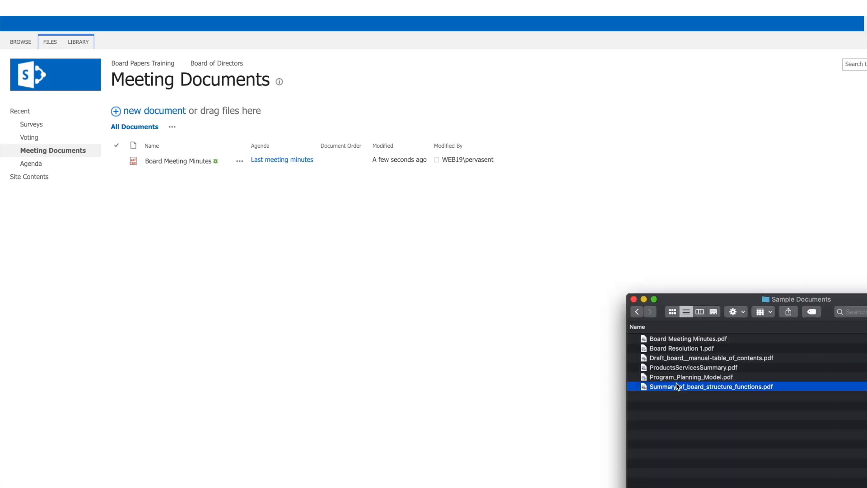
shift+click(671, 352)
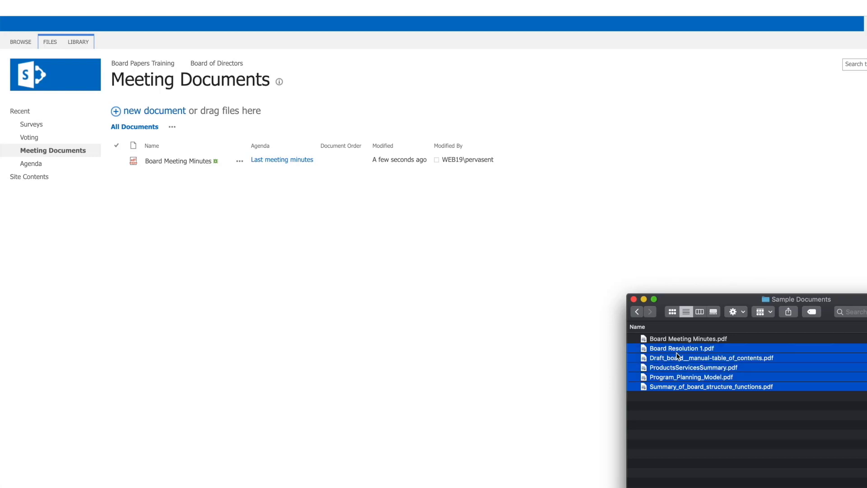
drag(678, 356, 352, 156)
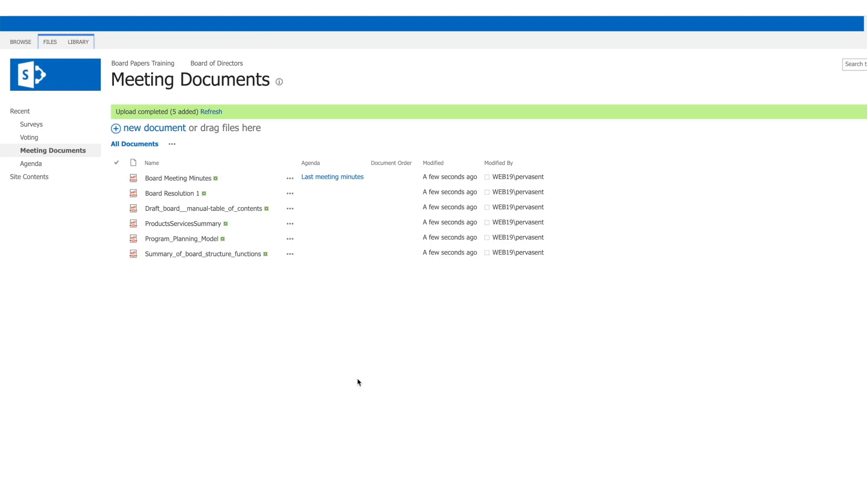
In Quick Edit, set the resolution to Board Resolution 1 and the draft board manual to New Business.
click(79, 42)
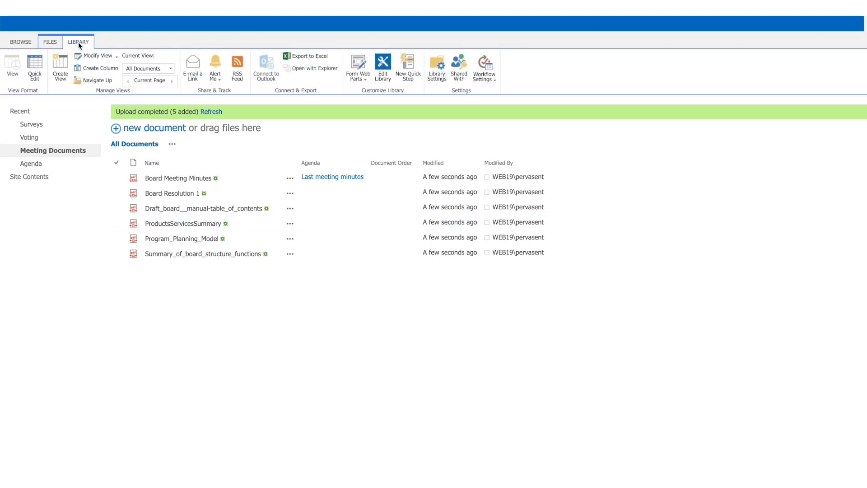
click(42, 59)
click(361, 196)
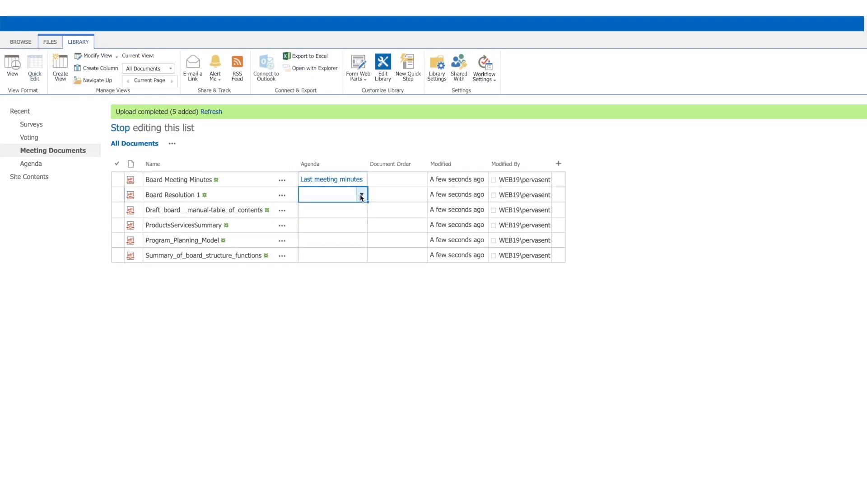
click(362, 194)
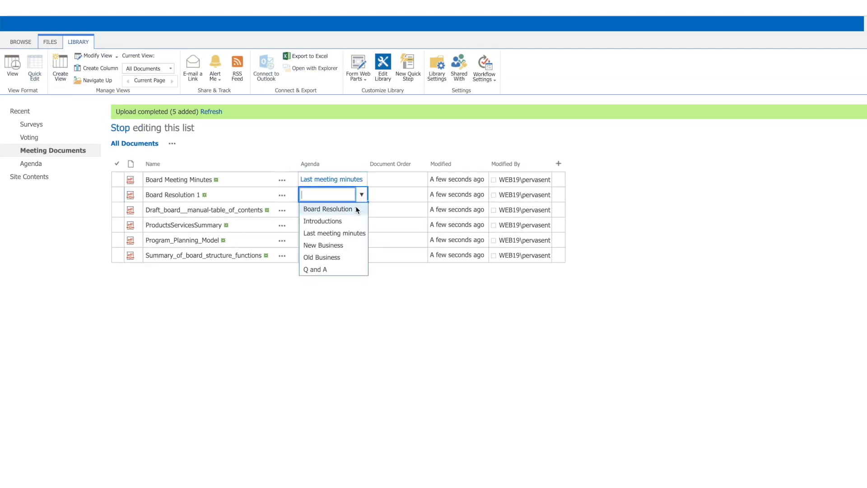
click(357, 208)
click(359, 210)
click(362, 210)
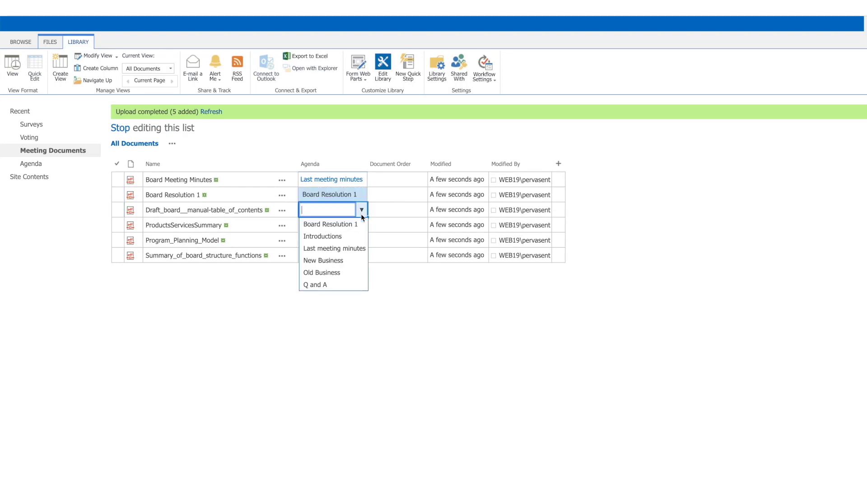
click(348, 258)
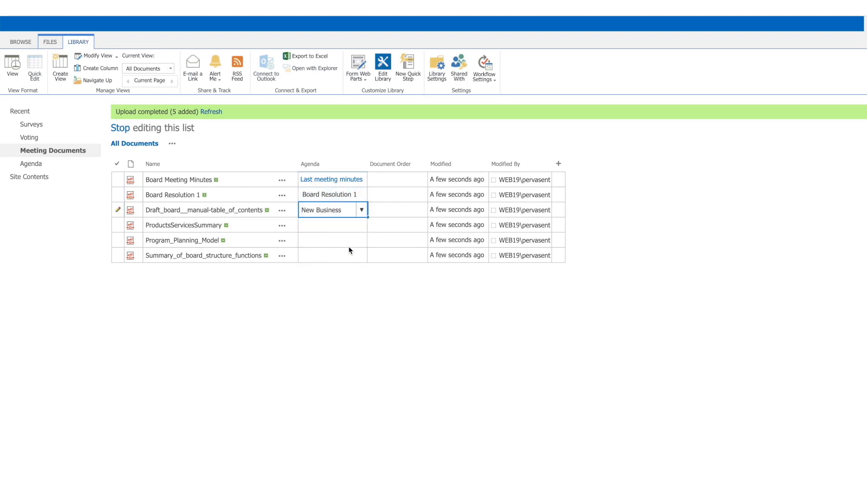
Set ProductsServicesSummary to Old Business, and Program_Planning_Model and the structure summary to New Business.
click(359, 224)
click(361, 225)
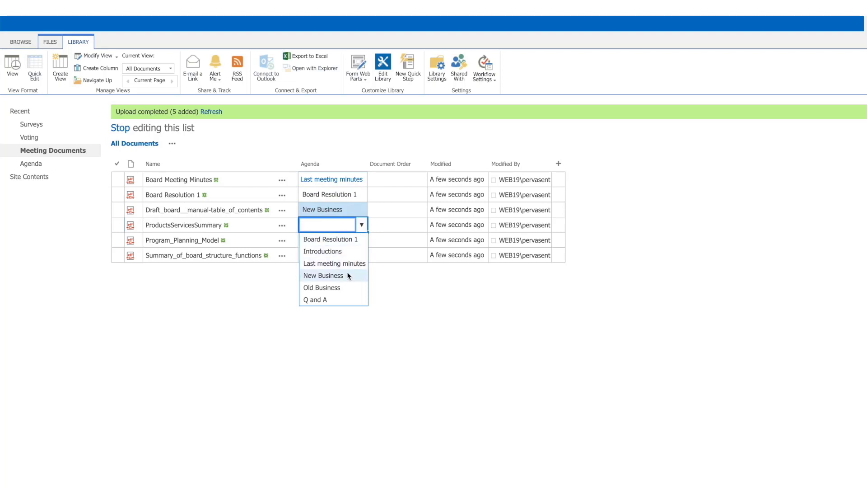
click(345, 286)
click(361, 244)
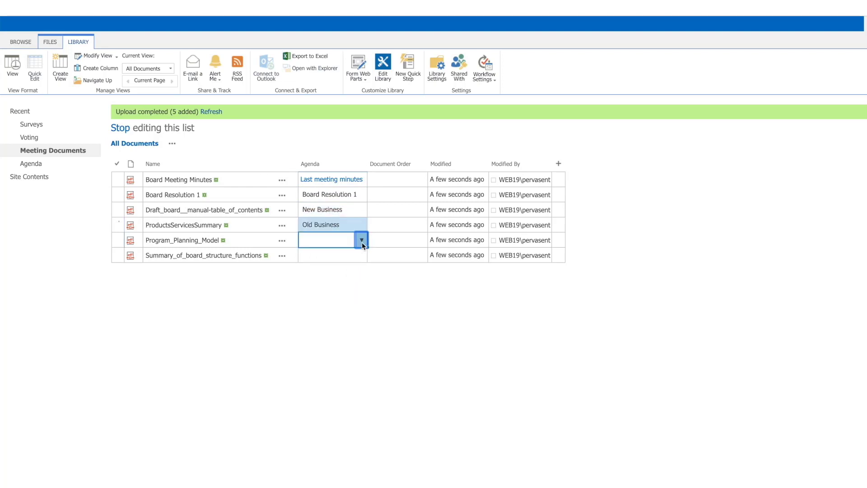
click(361, 243)
click(355, 291)
click(359, 255)
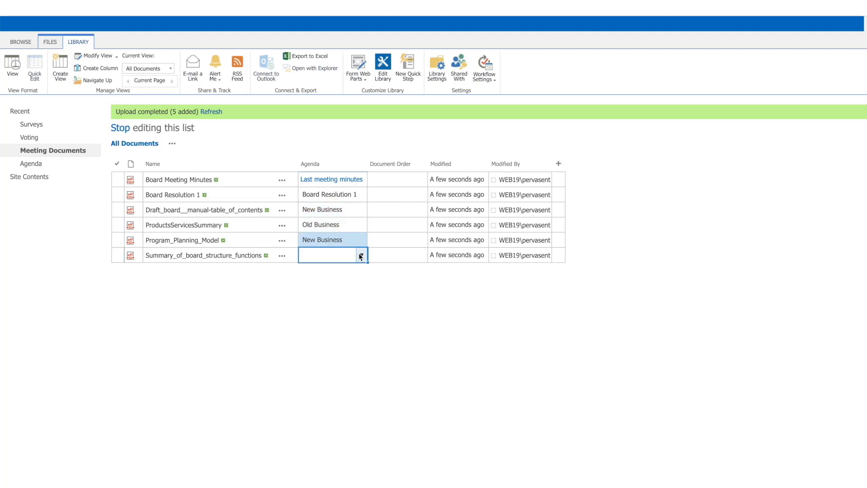
click(361, 255)
click(343, 306)
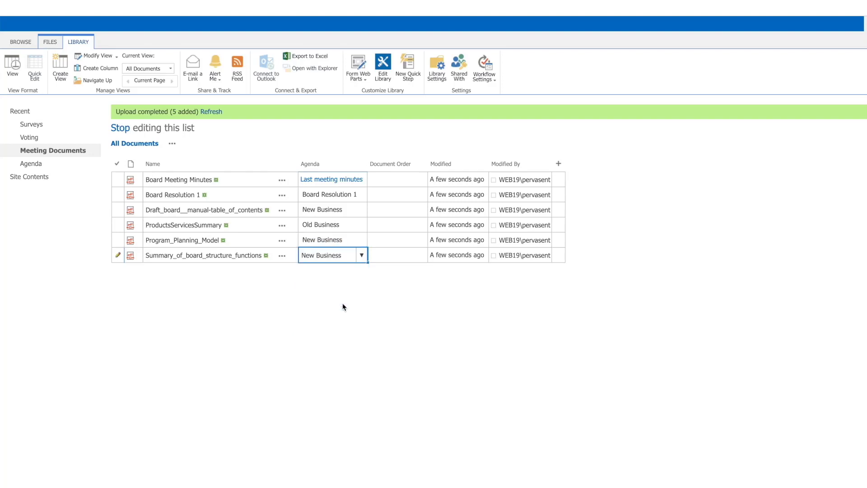
Set Document Order 1 for Program_Planning_Model, 2 for ProductsServicesSummary, 3 for the draft manual.
click(385, 240)
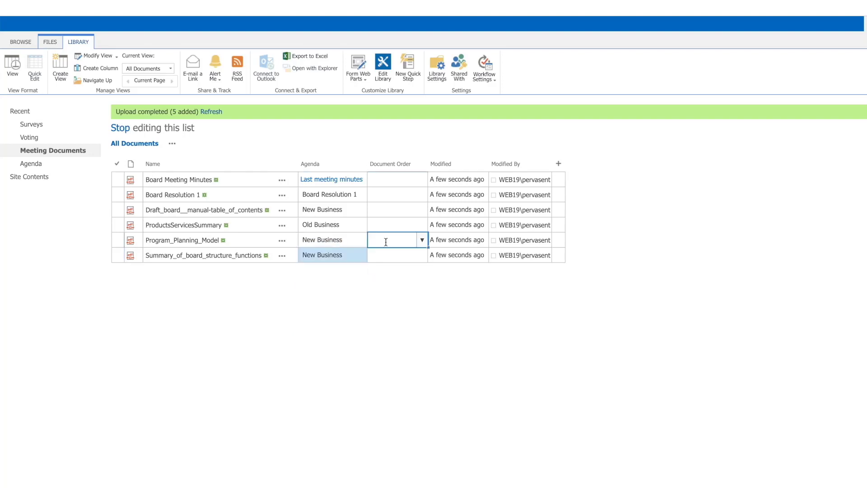
click(420, 241)
click(415, 255)
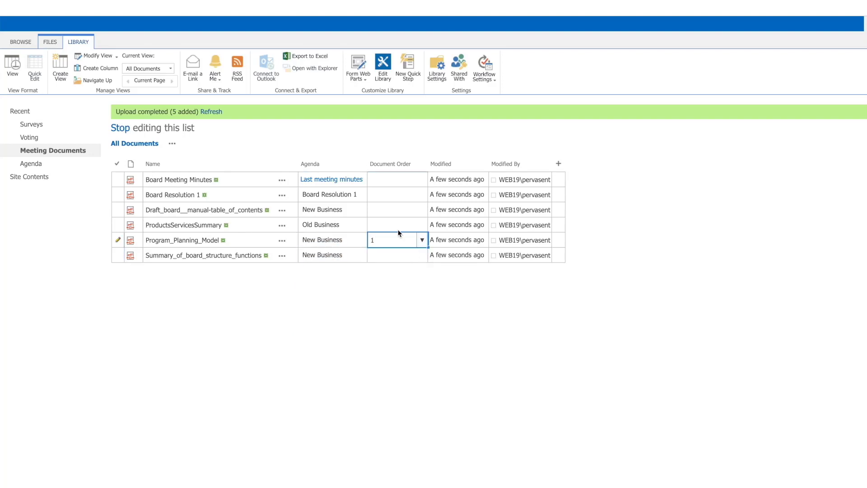
click(393, 224)
click(391, 224)
text(2)
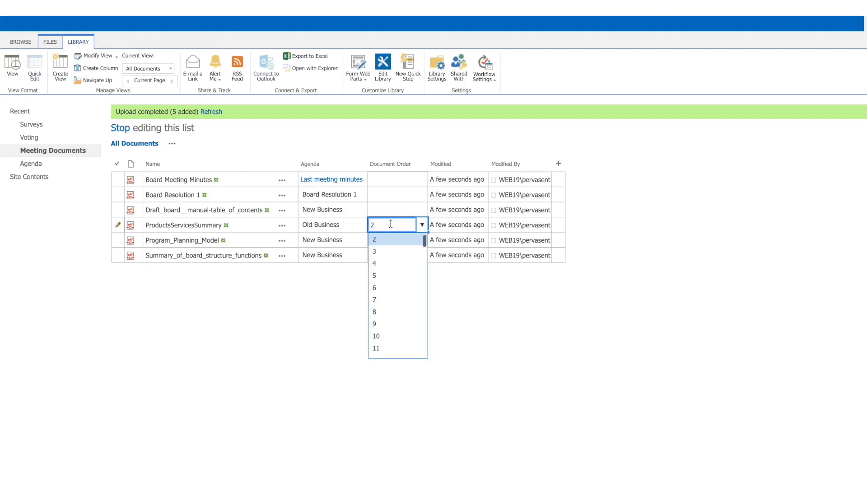
key(Return)
click(416, 210)
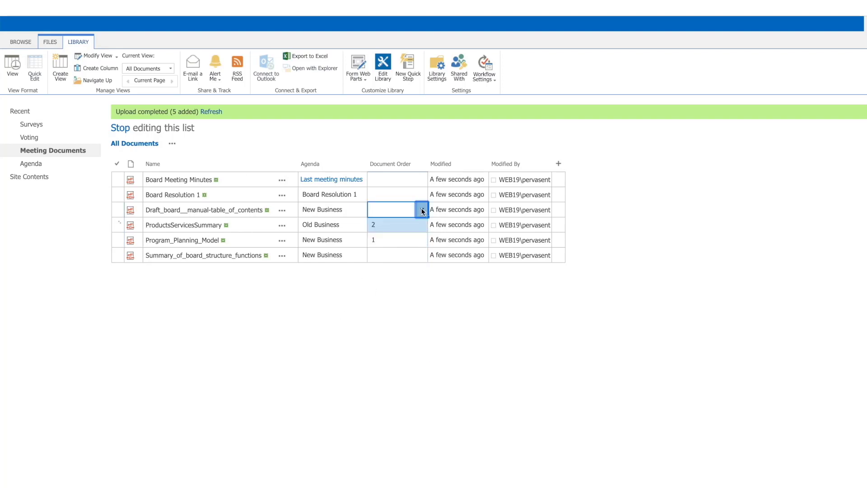
click(421, 211)
click(402, 247)
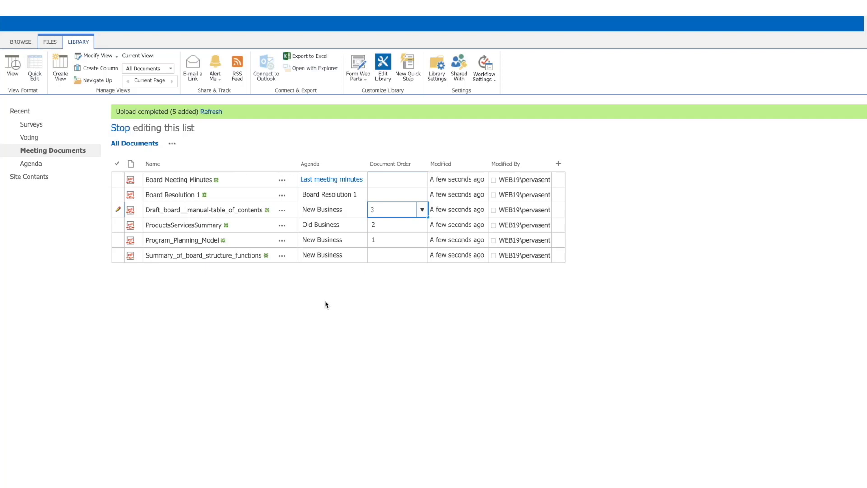
Stop editing the list and return to the August Board Meeting Pack page.
click(123, 131)
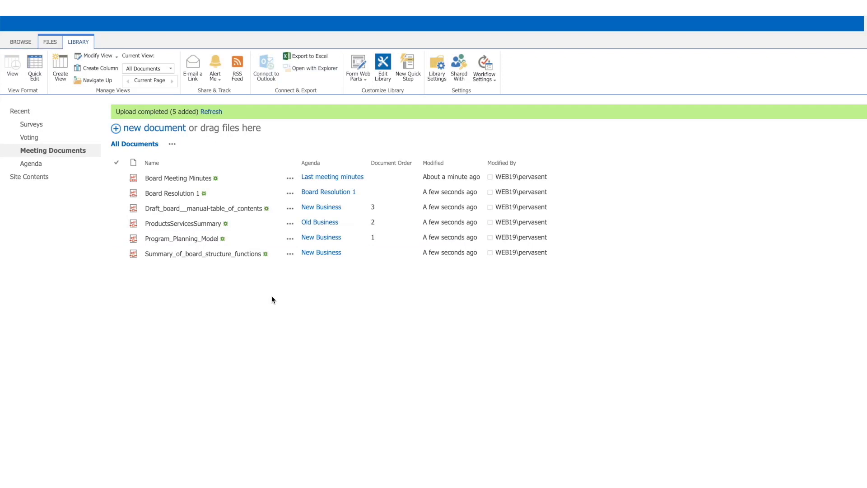
click(21, 44)
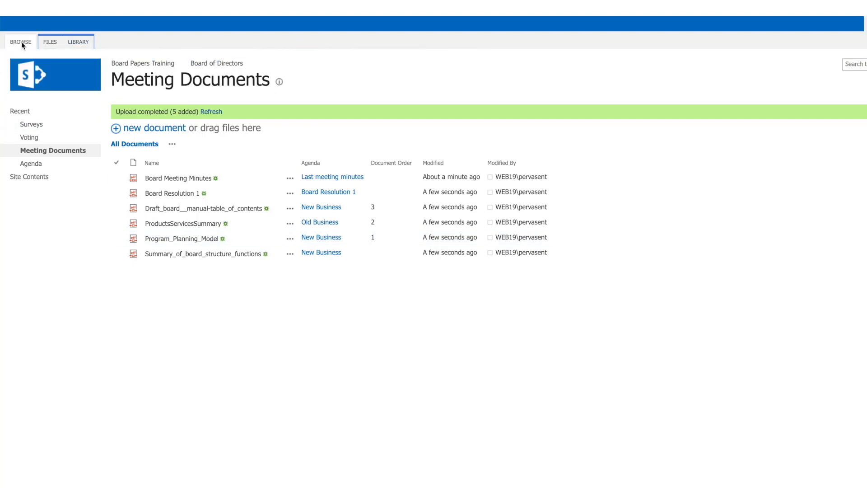
click(34, 70)
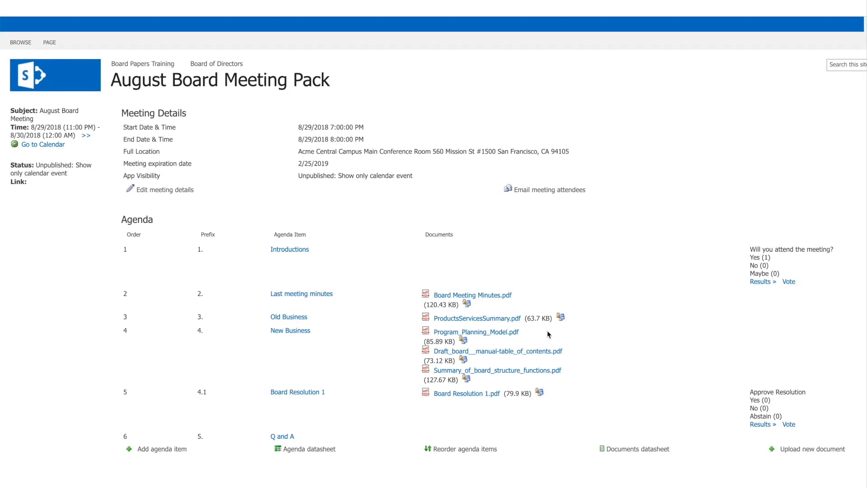
Rename Program_Planning_Model.pdf to Program_Planning_Model_2020.pdf by appending _2020 and saving.
click(500, 332)
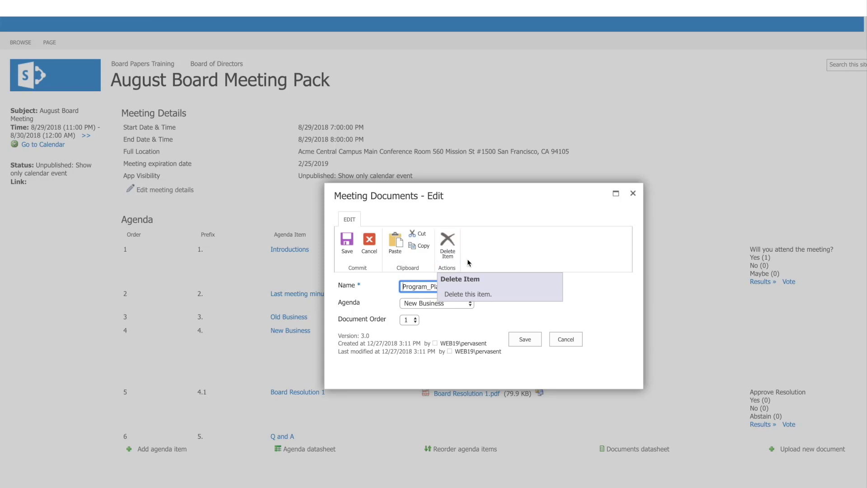
text(_2020)
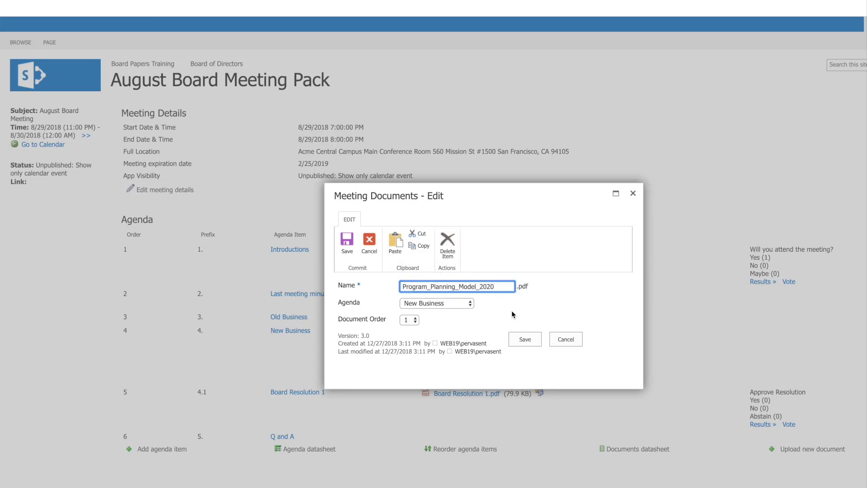
click(519, 339)
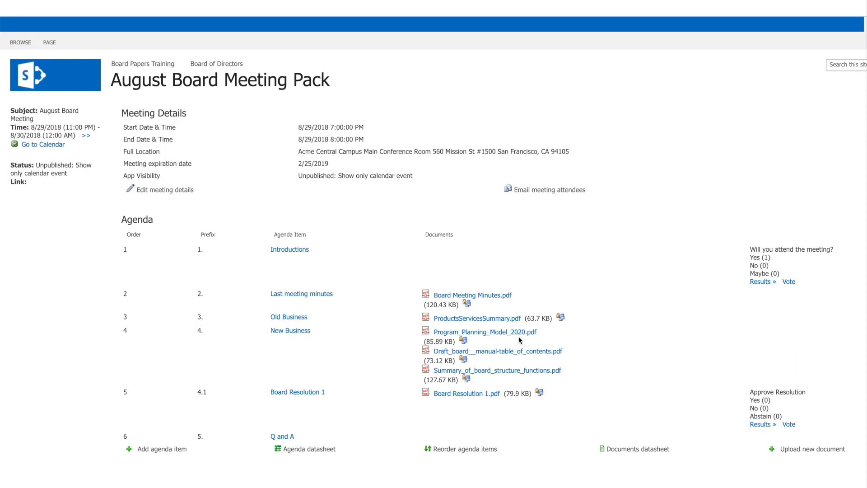
click(430, 295)
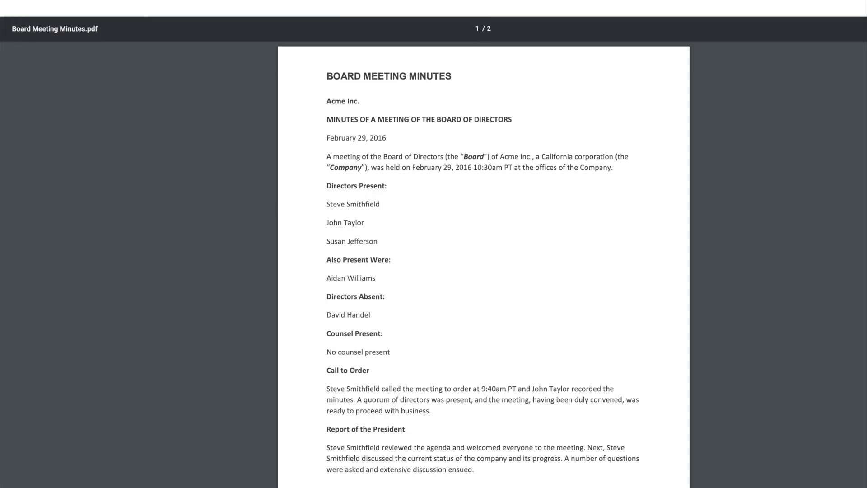
click(182, 8)
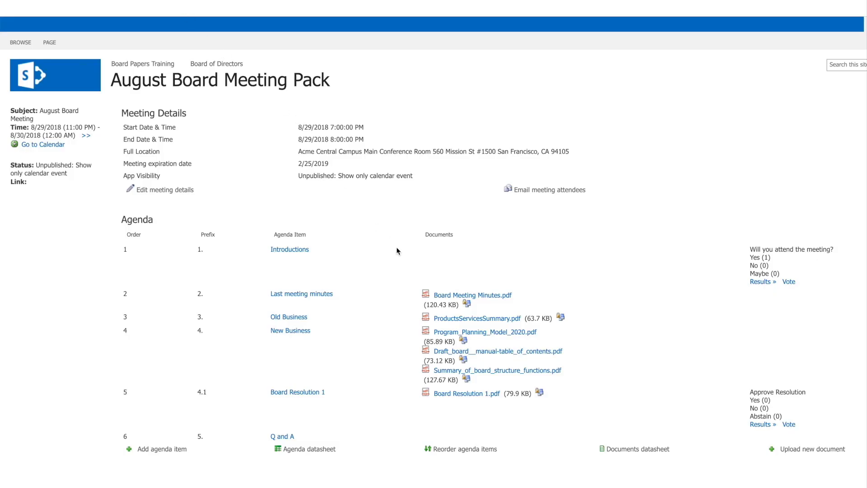
click(467, 305)
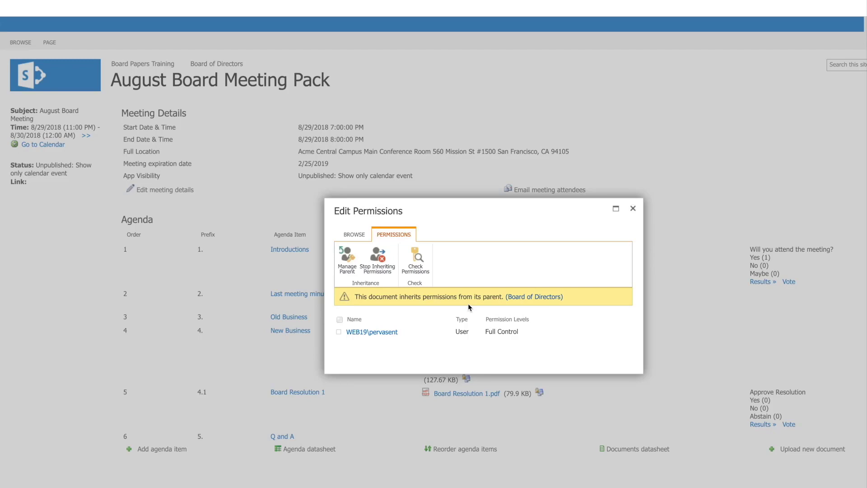
click(632, 208)
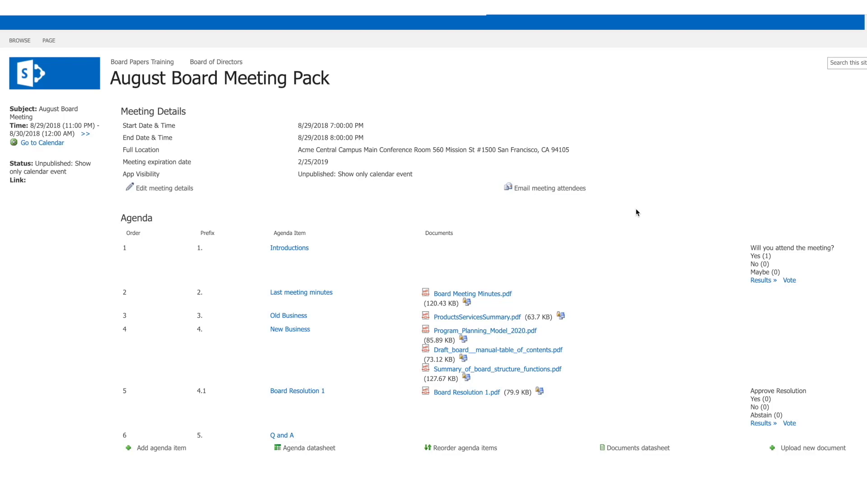
Upload Board Meeting Minutes.pdf as a new version and save its properties.
click(808, 451)
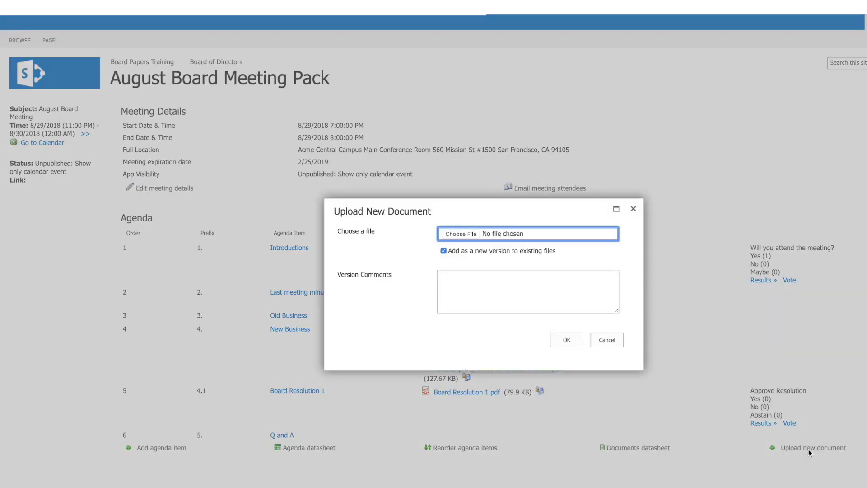
click(471, 233)
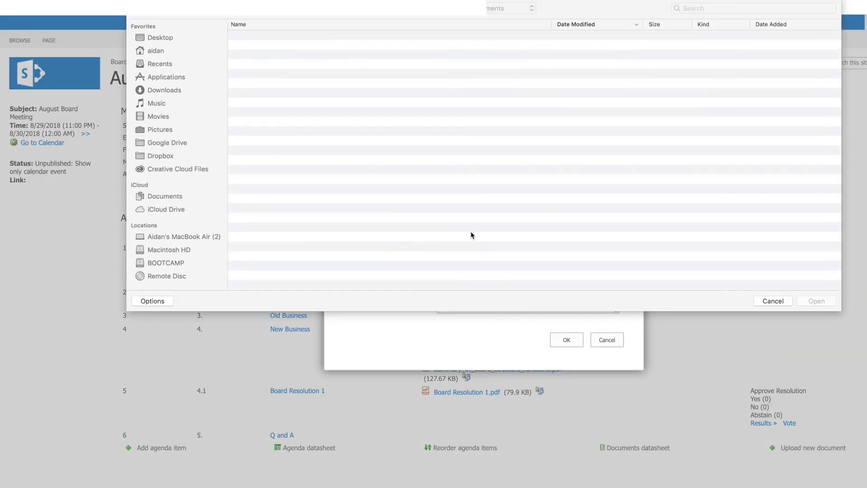
double_click(306, 36)
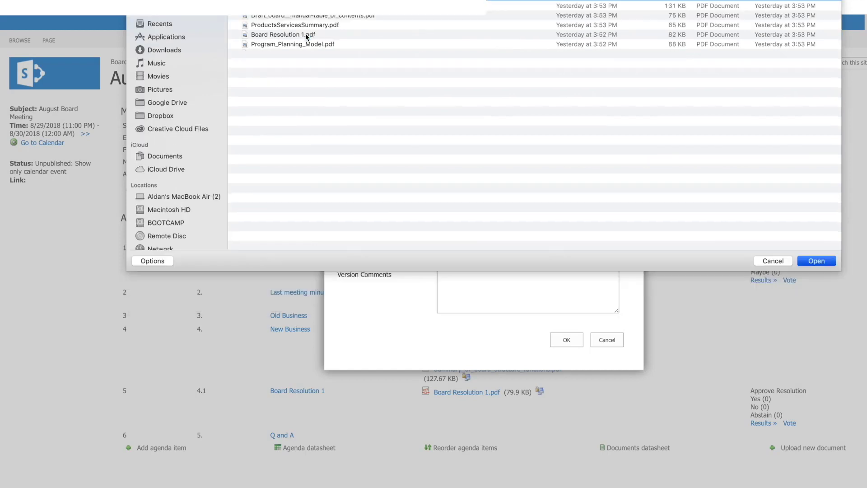
click(566, 341)
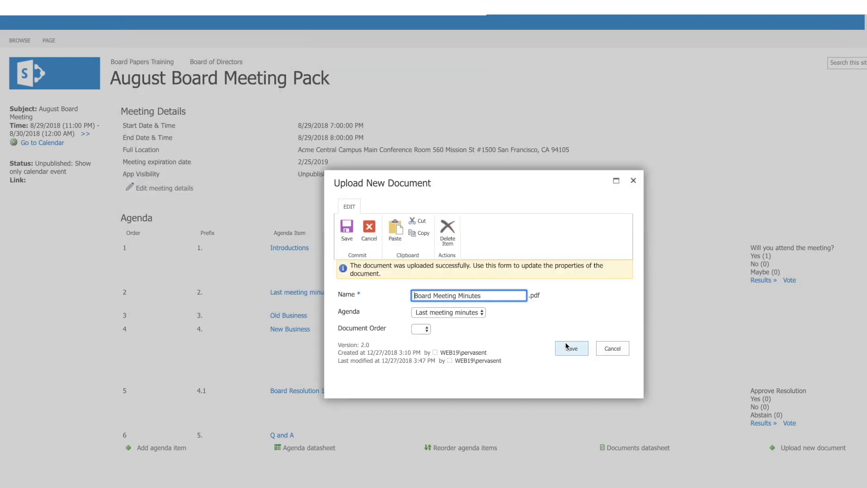
click(578, 354)
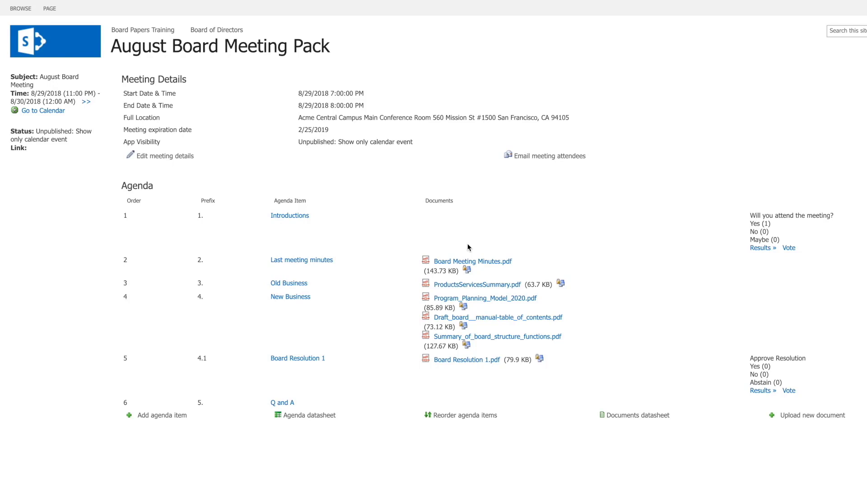
Edit the meeting details, set App Visibility to Published: Show event and documents to all attendees, and save.
click(171, 156)
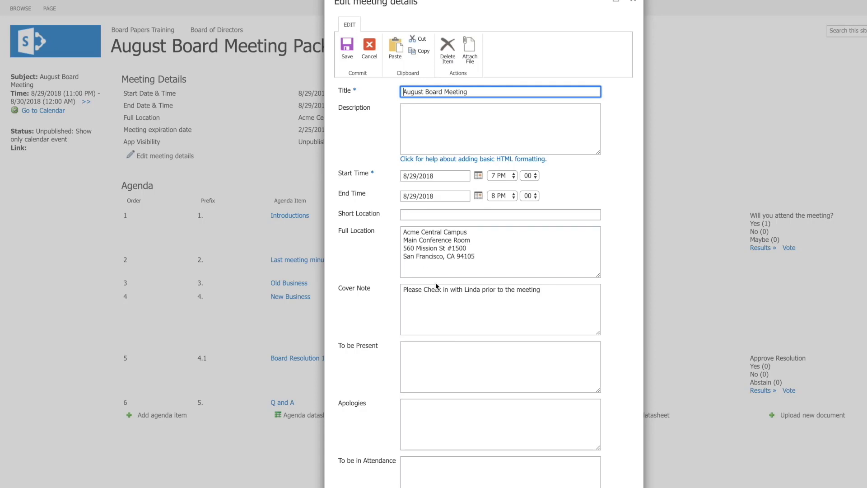
scroll(437, 284, down, 5)
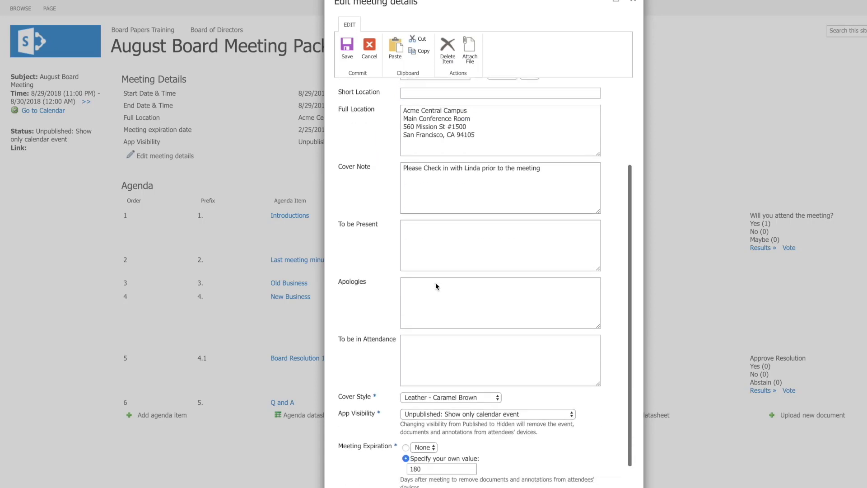
click(436, 195)
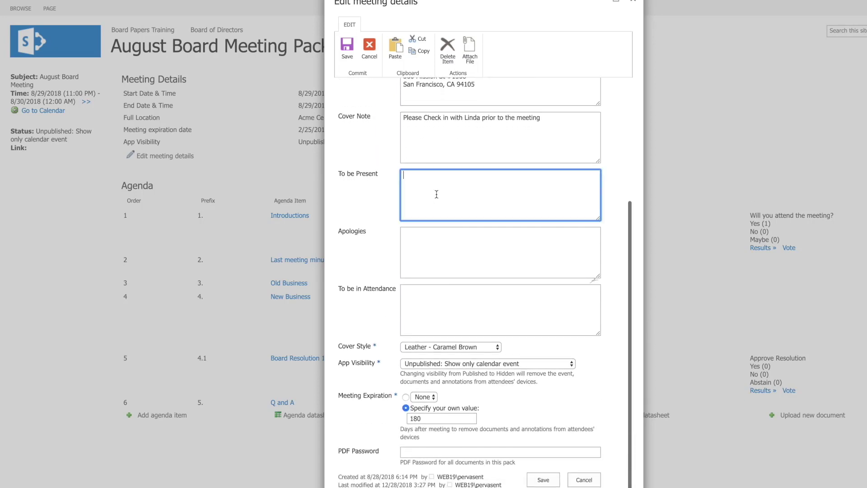
click(437, 242)
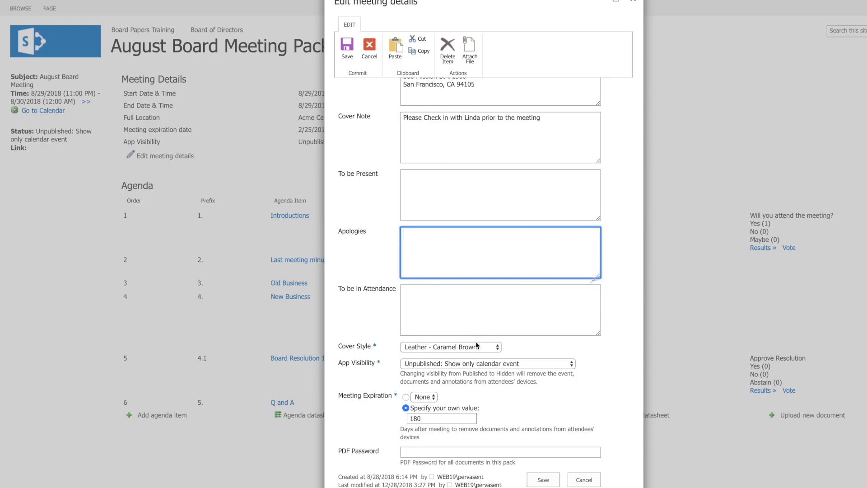
click(565, 367)
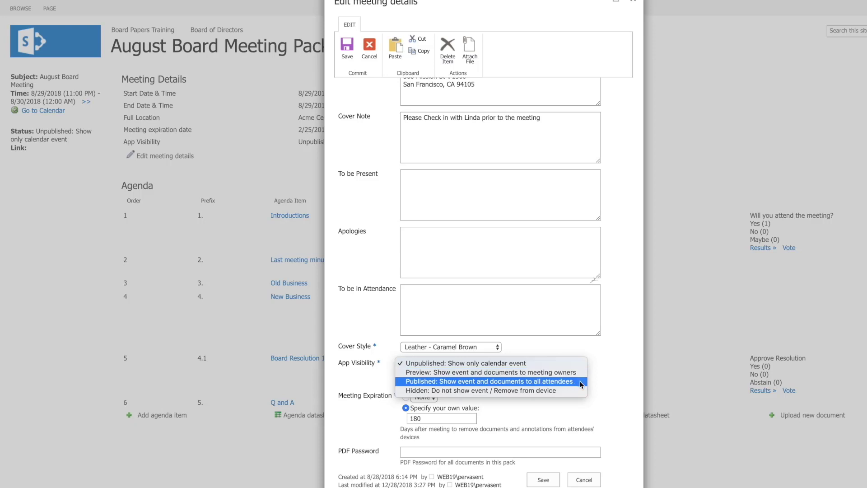
click(581, 382)
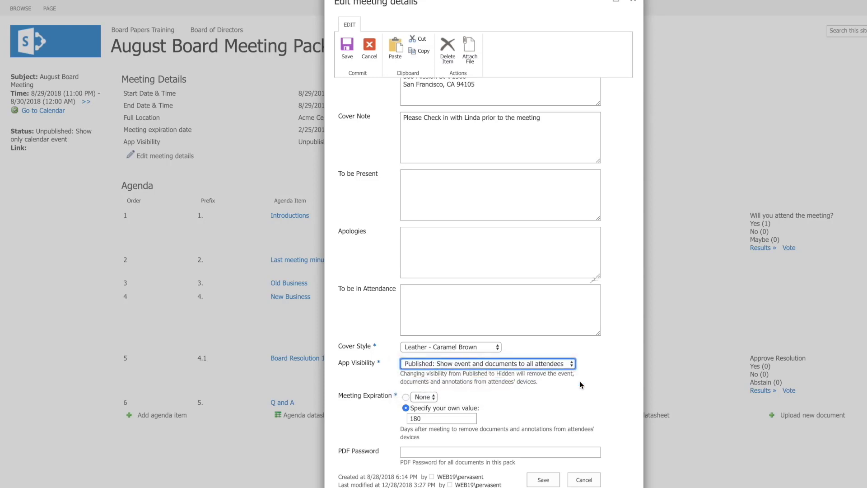
click(555, 481)
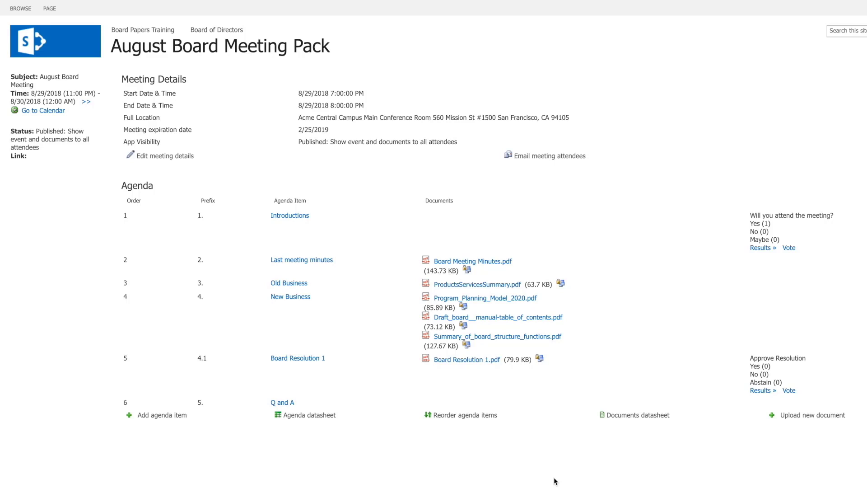
Show the meeting attendees' email addresses, start a mail draft to them, then discard it.
click(550, 156)
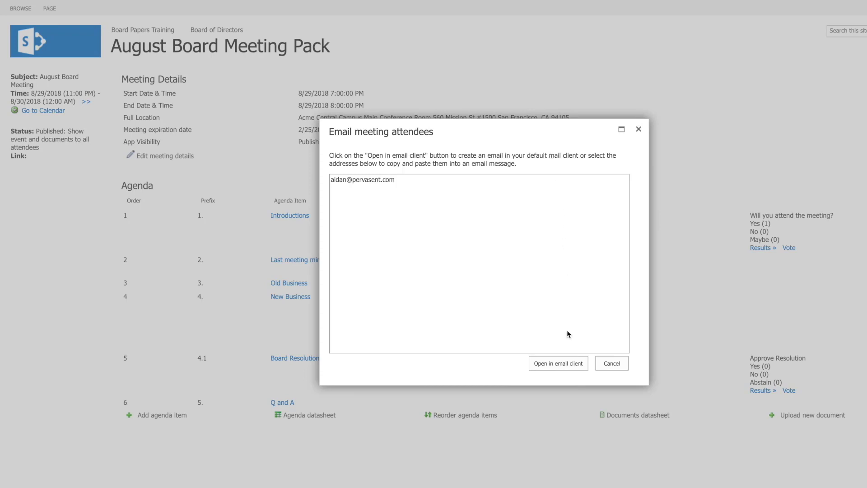
click(562, 362)
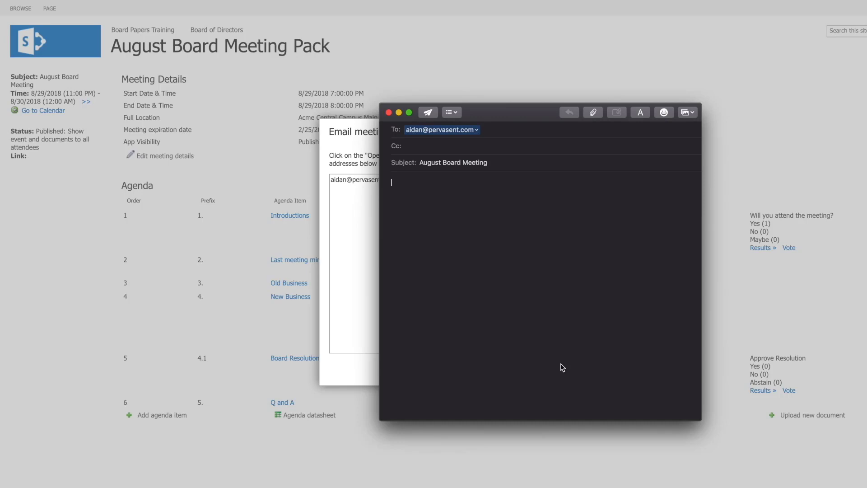
click(389, 112)
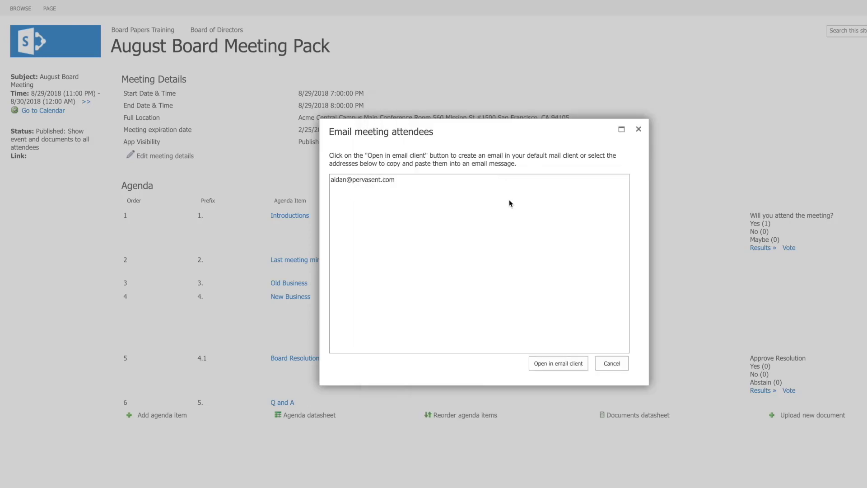
Close the Email meeting attendees dialog.
click(614, 364)
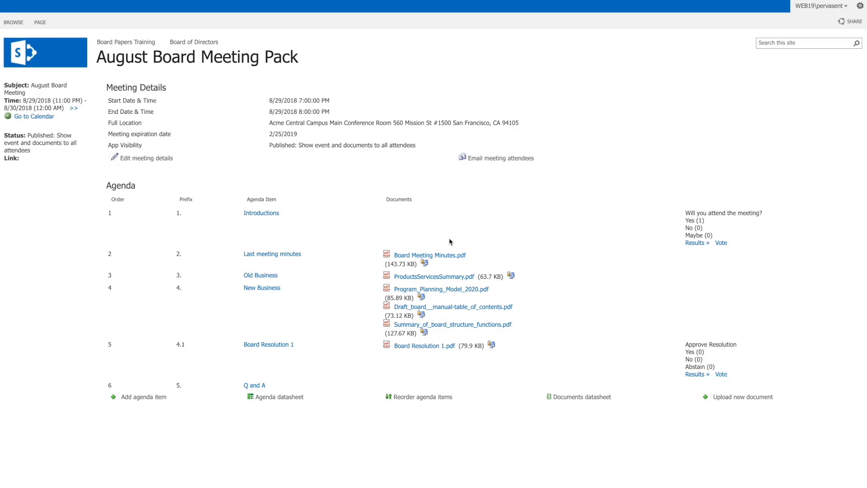
Go to Site settings and open Board Papers Settings.
click(858, 10)
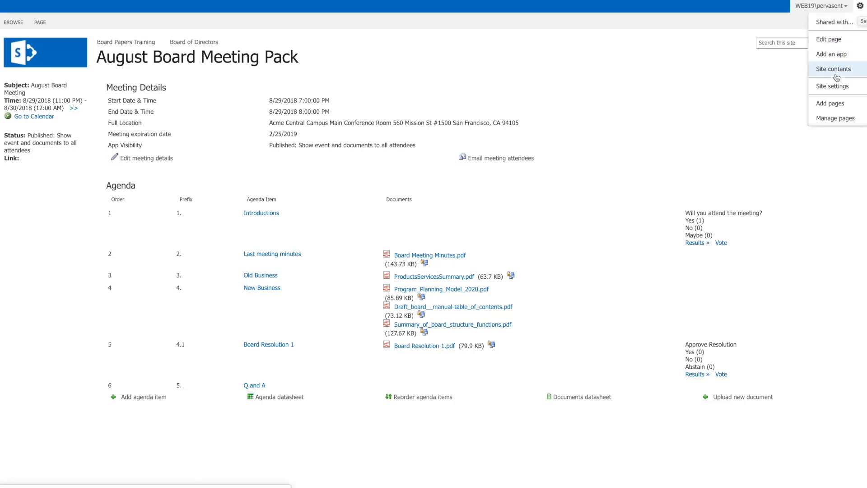
click(834, 89)
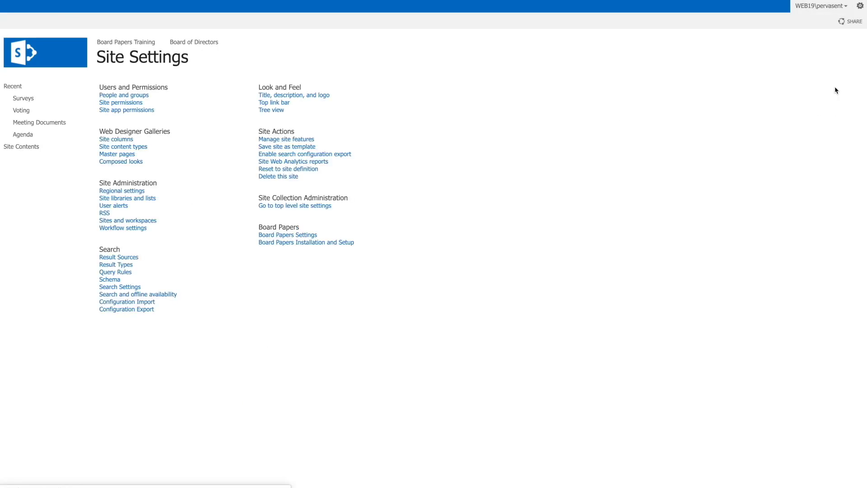
click(312, 236)
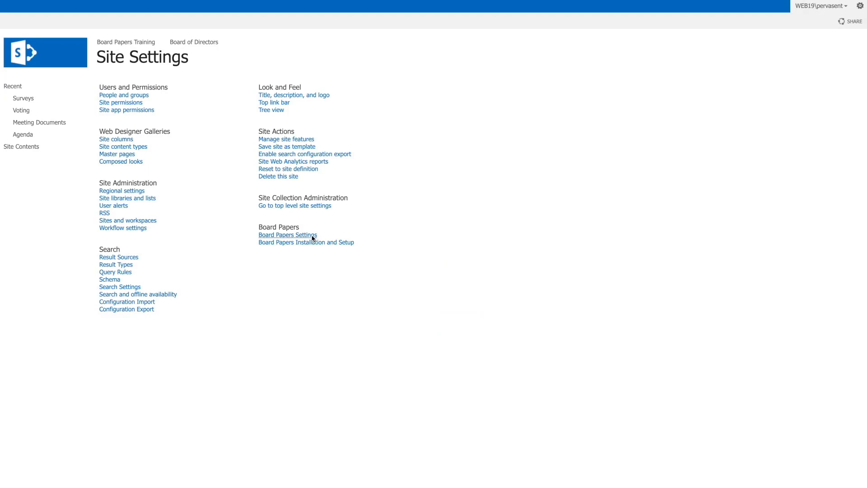